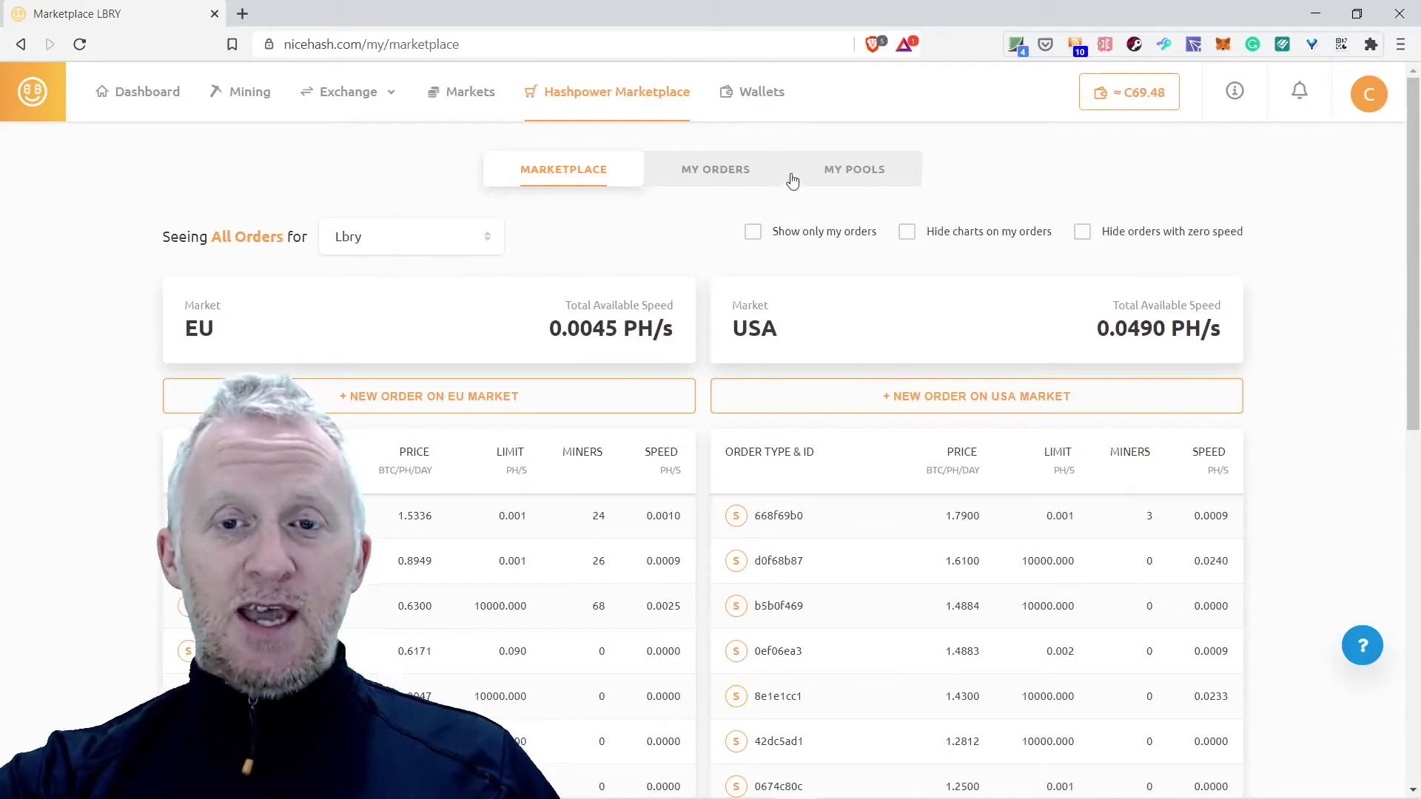
Go to the My Pools page listing the Luxor LBRY and prohashing.com pools
{"action": "left_click", "coordinate": [847, 175]}
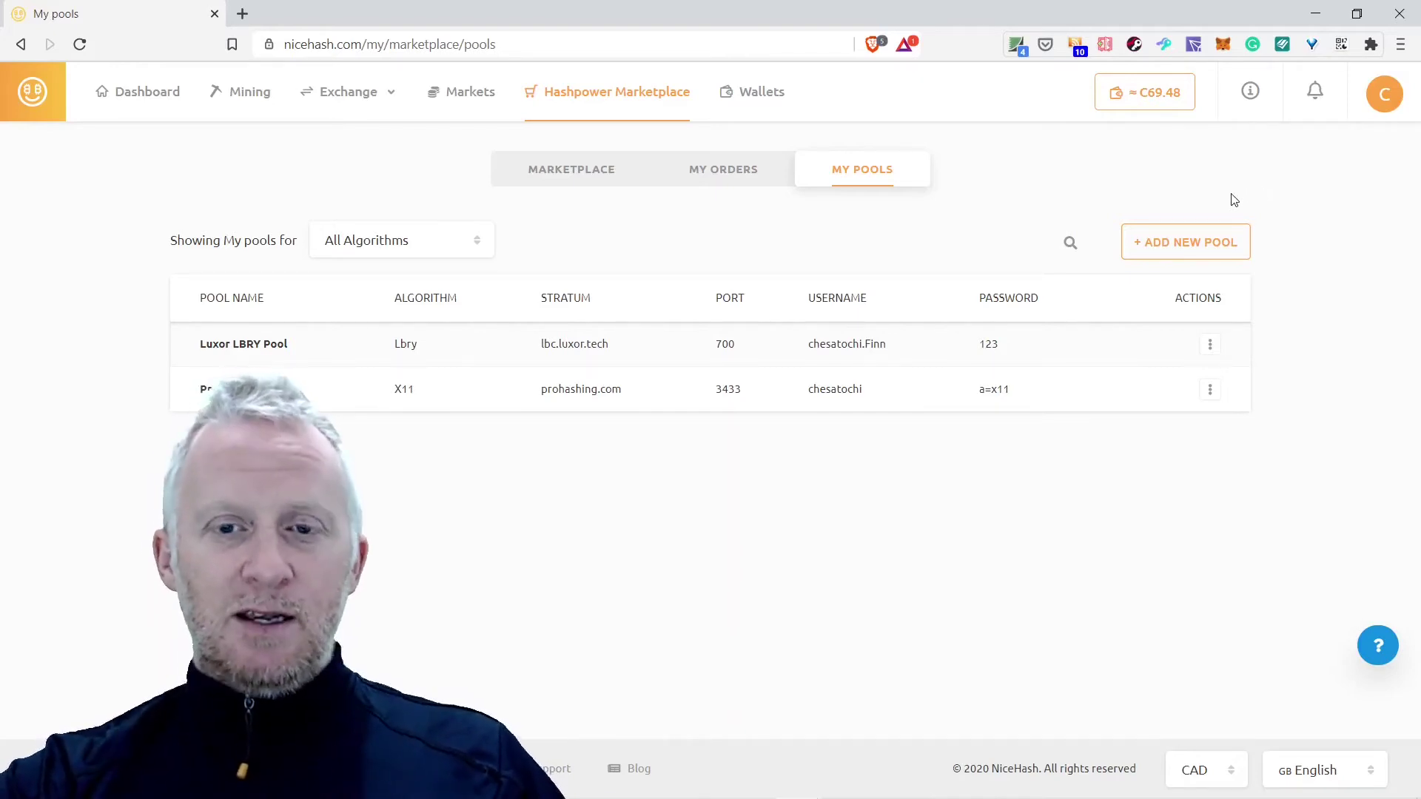
Start a new pool named 'SDFSD' and set its algorithm to SHA256
{"action": "left_click", "coordinate": [1199, 244]}
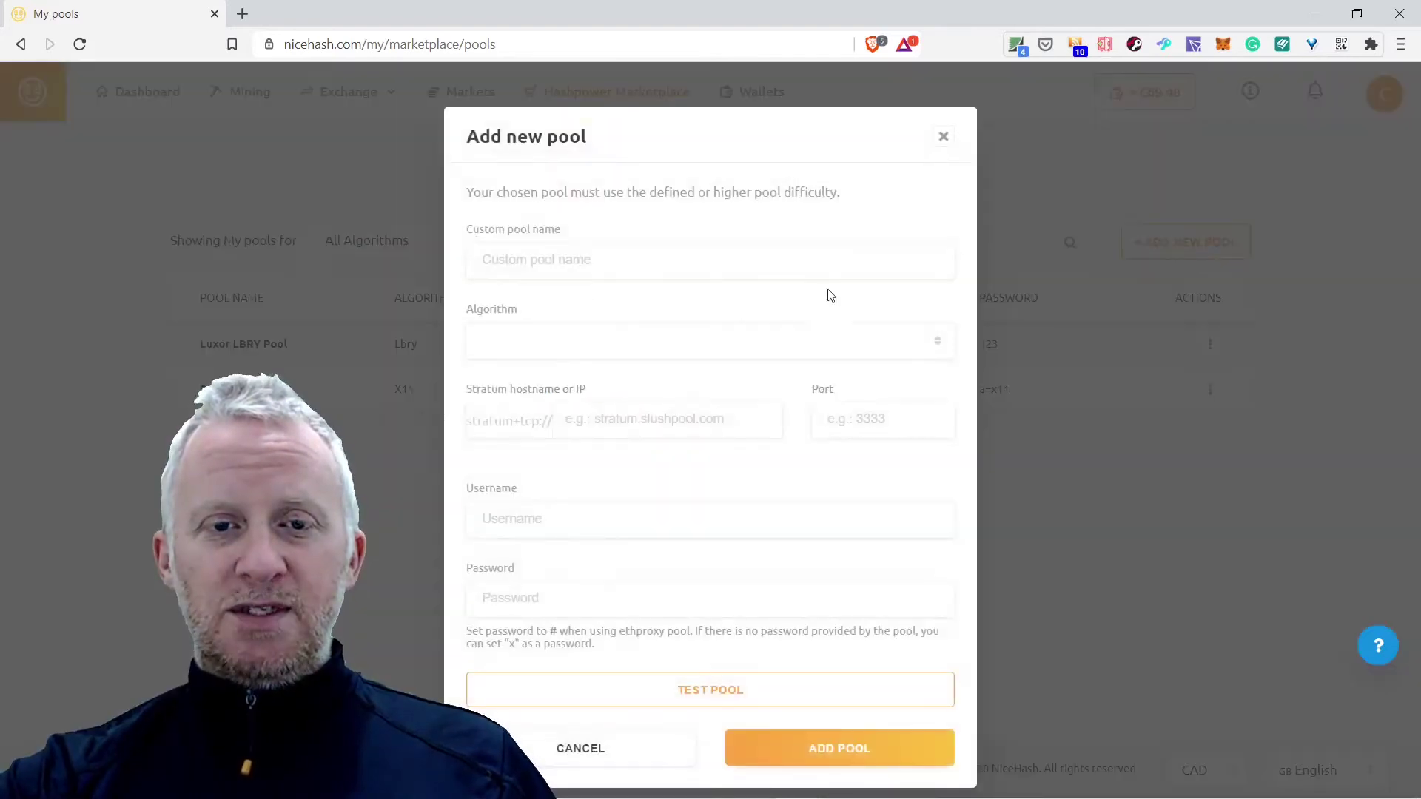
{"action": "left_click", "coordinate": [706, 274]}
{"action": "type", "text": "SDFSD"}
{"action": "left_click", "coordinate": [530, 341]}
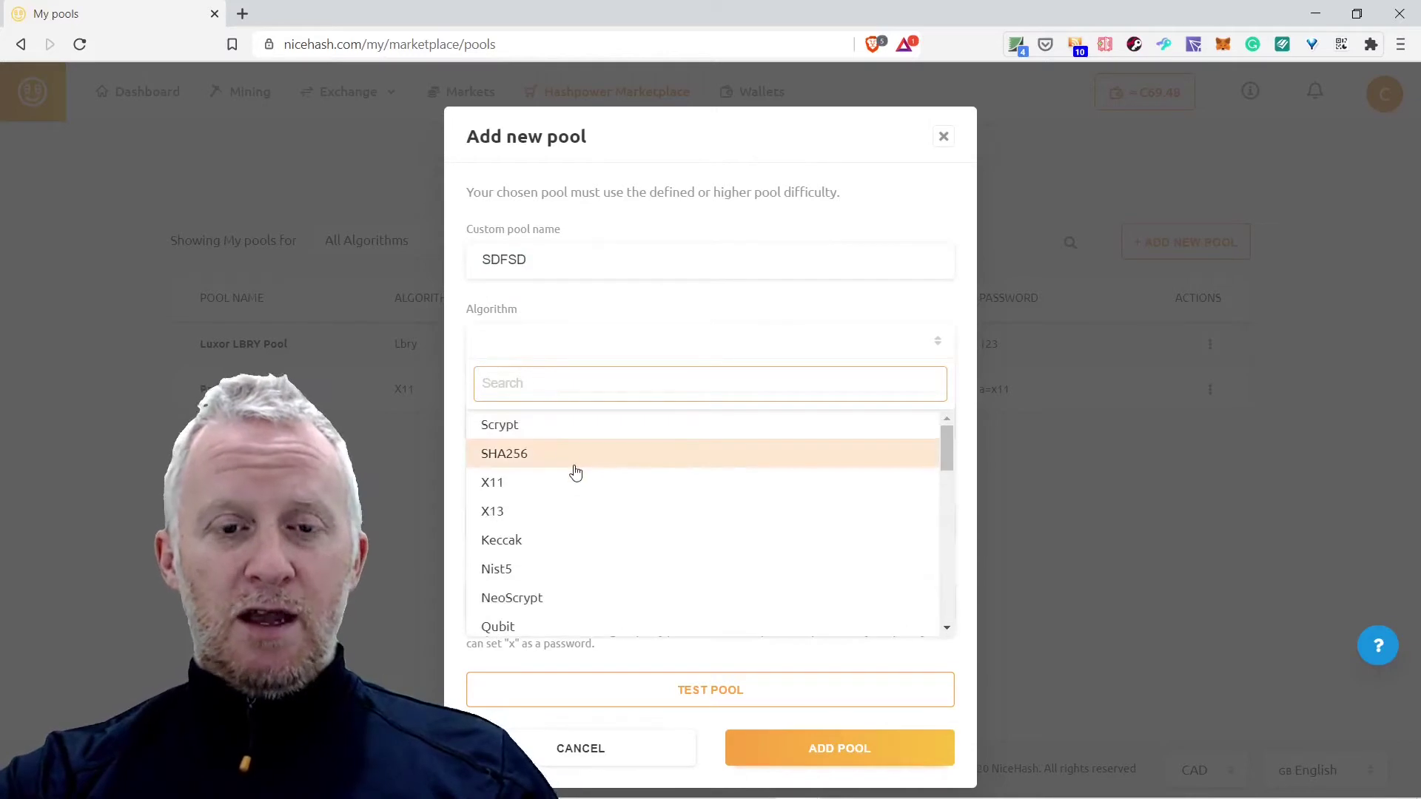
{"action": "scroll", "coordinate": [576, 474], "scroll_direction": "down", "scroll_amount": 10}
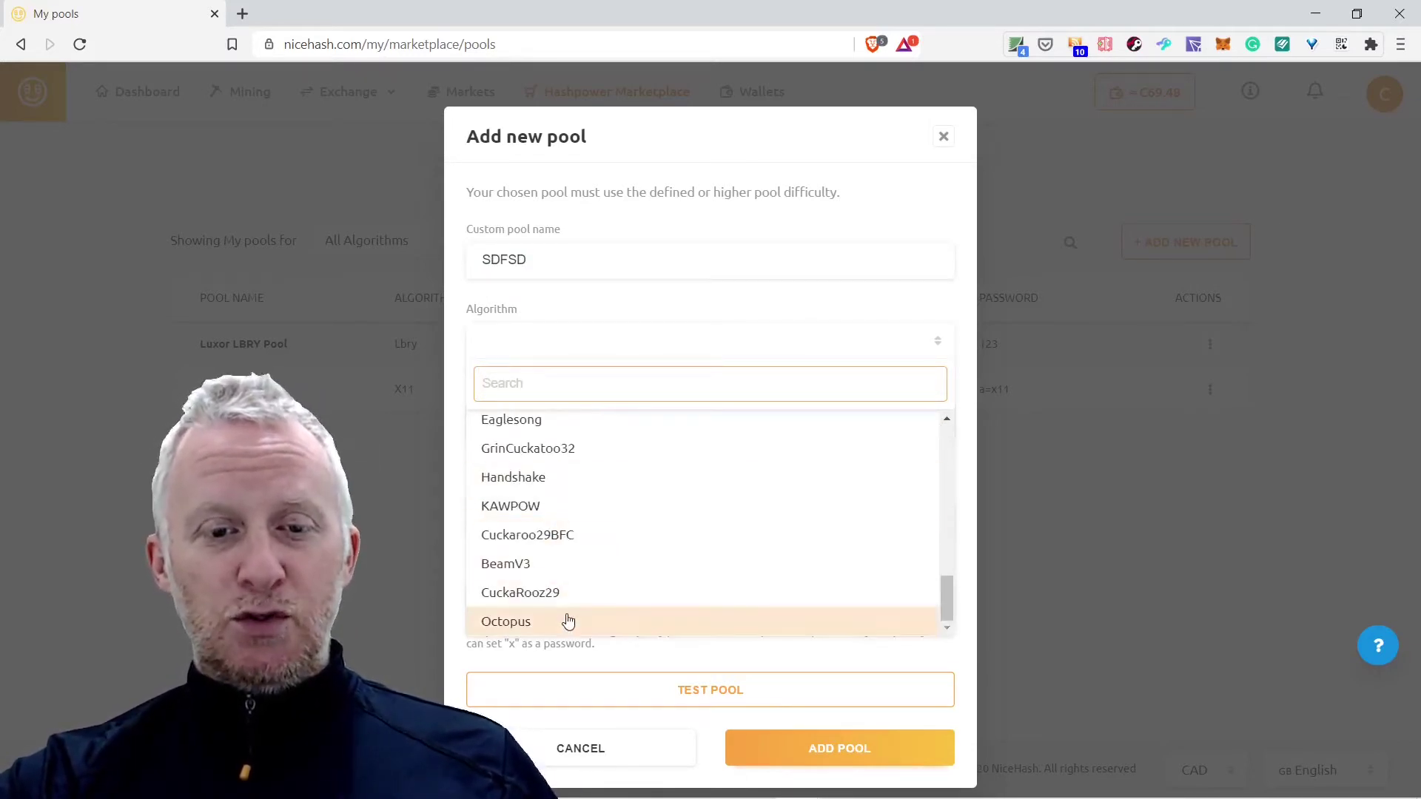
{"action": "scroll", "coordinate": [565, 612], "scroll_direction": "up", "scroll_amount": 5}
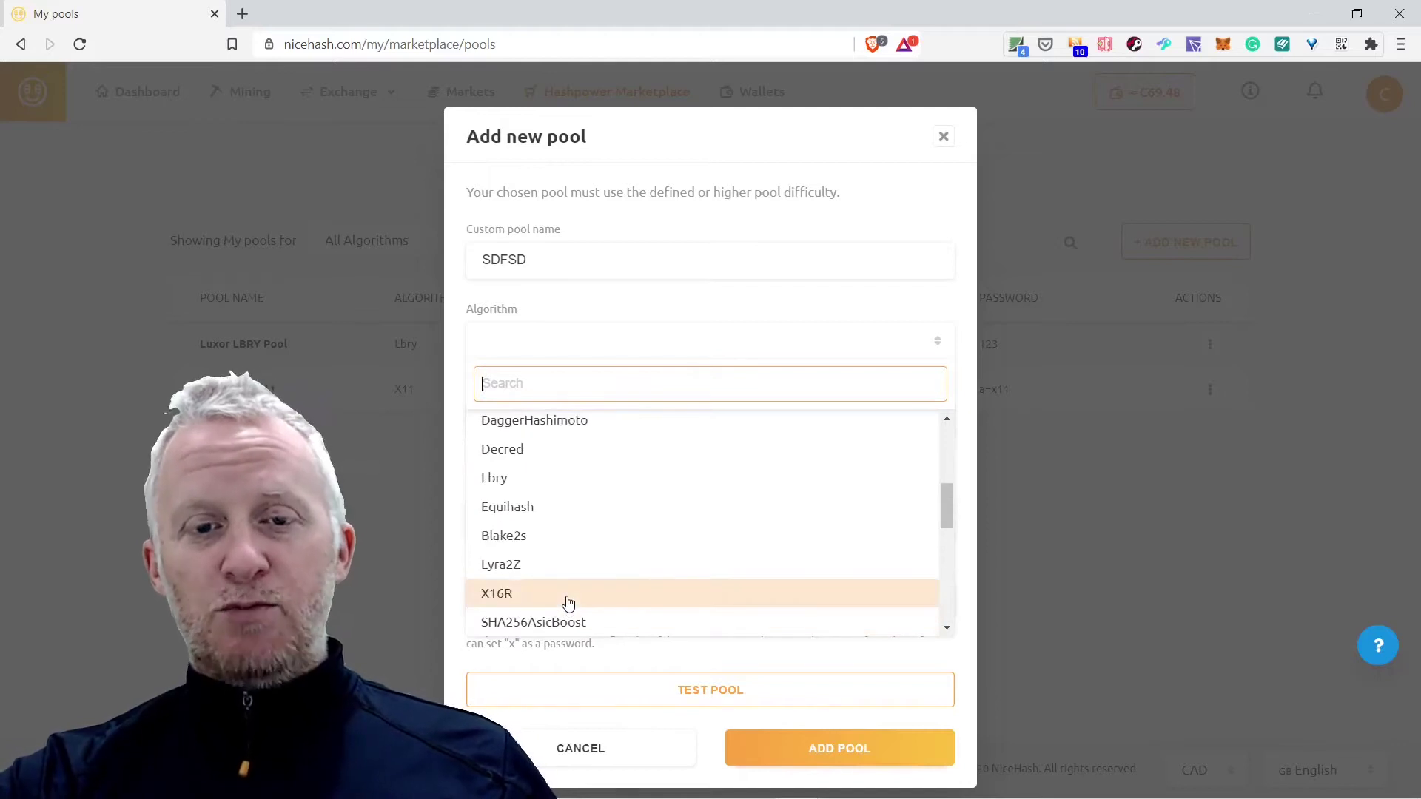
{"action": "scroll", "coordinate": [567, 603], "scroll_direction": "up", "scroll_amount": 5}
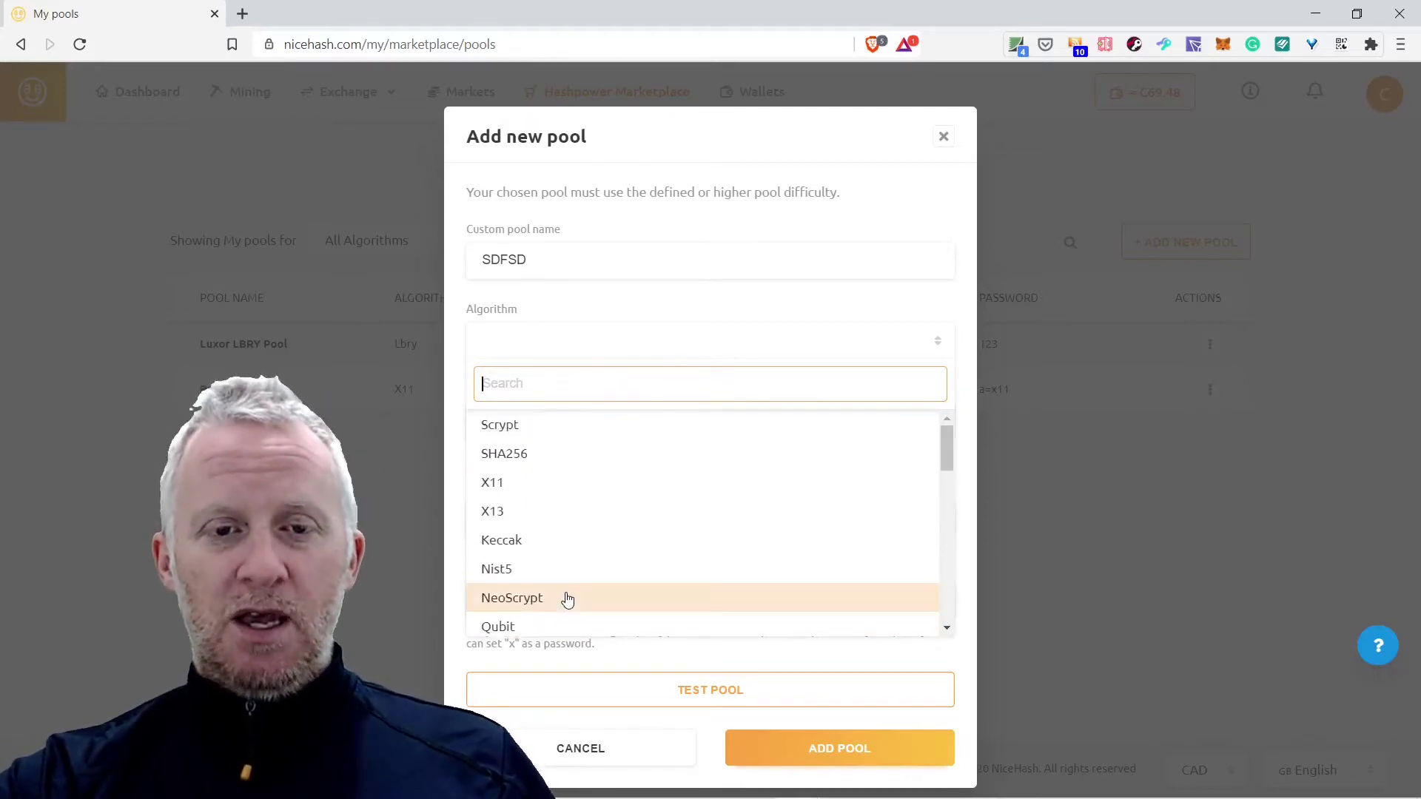
{"action": "left_click", "coordinate": [533, 461]}
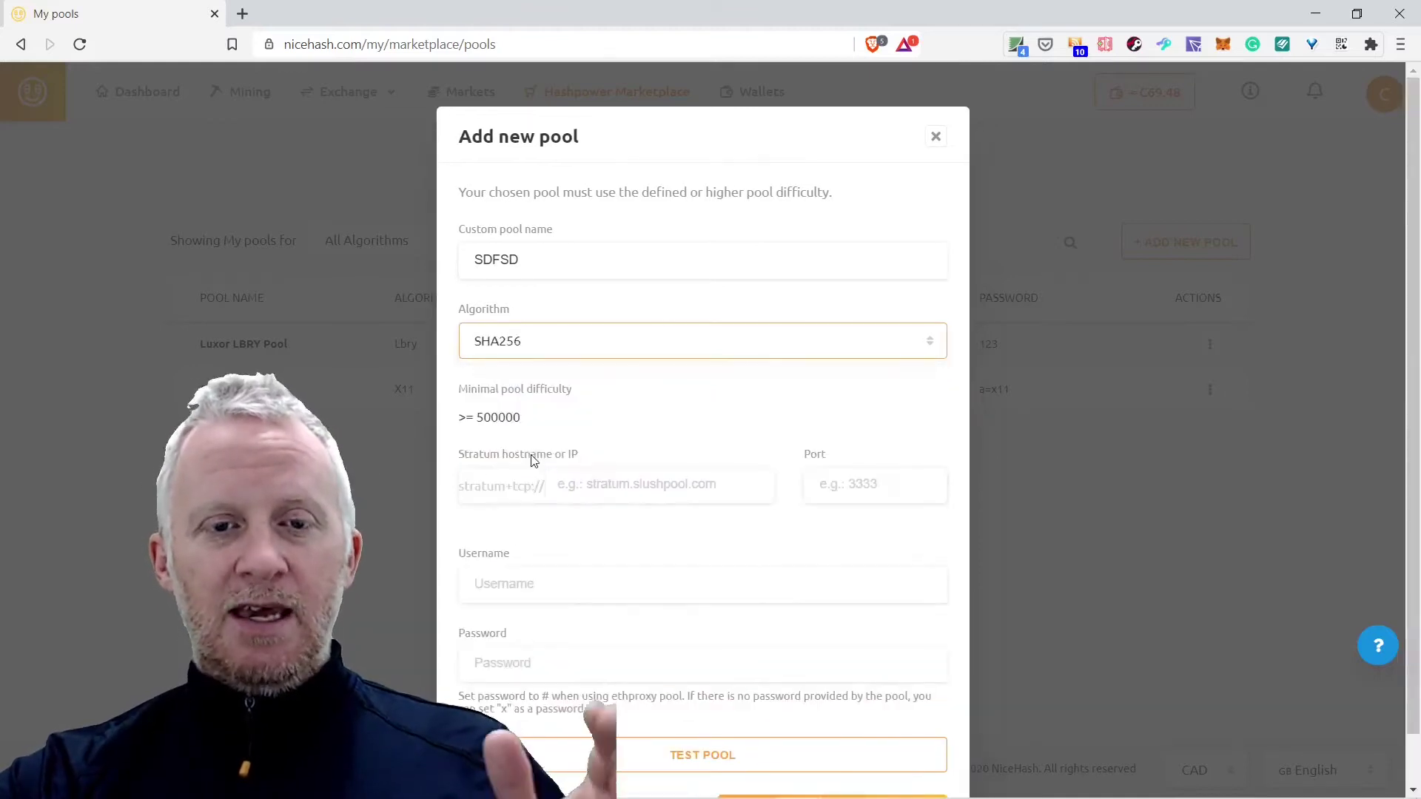
Compare the Scrypt and X11 minimum difficulties, then close the form without saving
{"action": "left_click", "coordinate": [567, 354]}
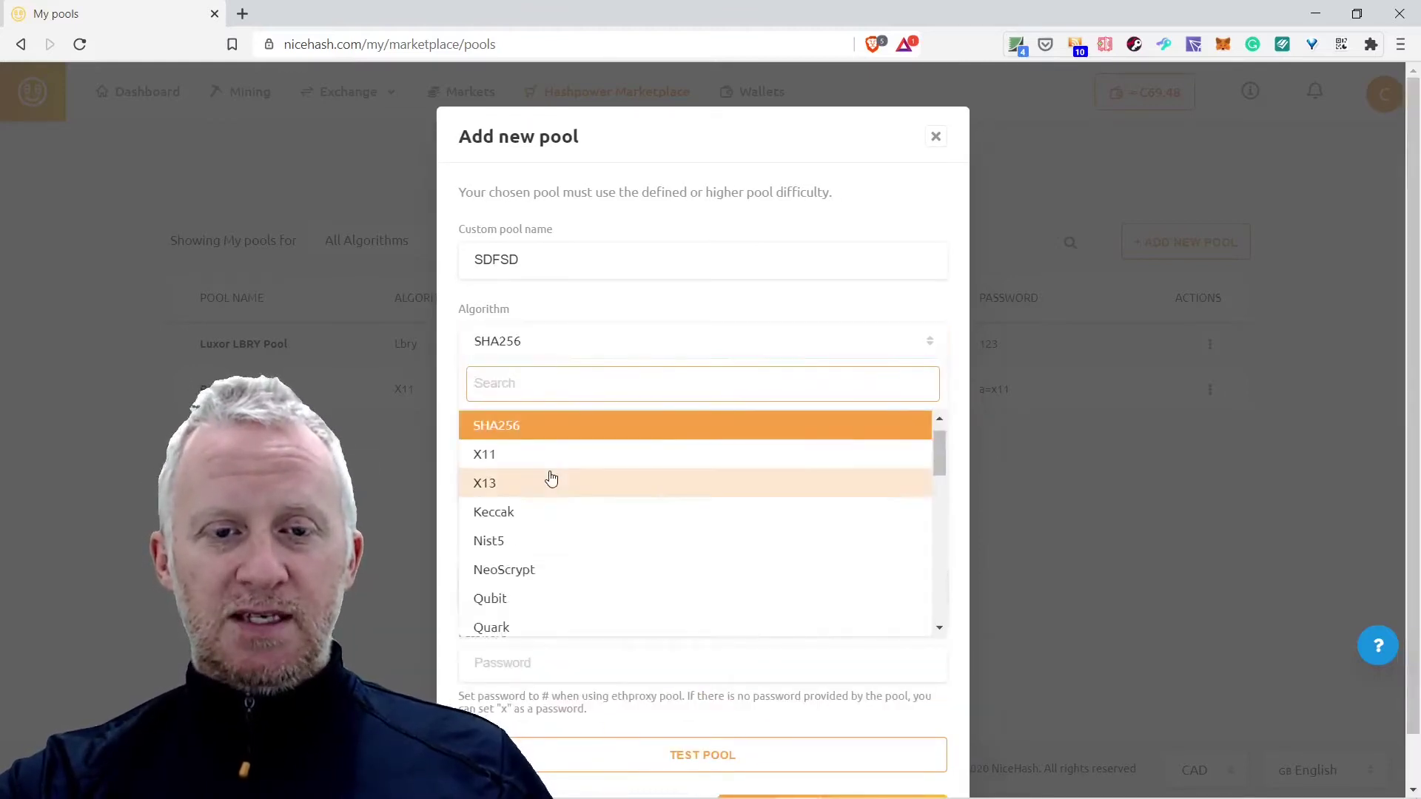
{"action": "scroll", "coordinate": [549, 476], "scroll_direction": "up", "scroll_amount": 1}
{"action": "left_click", "coordinate": [552, 437]}
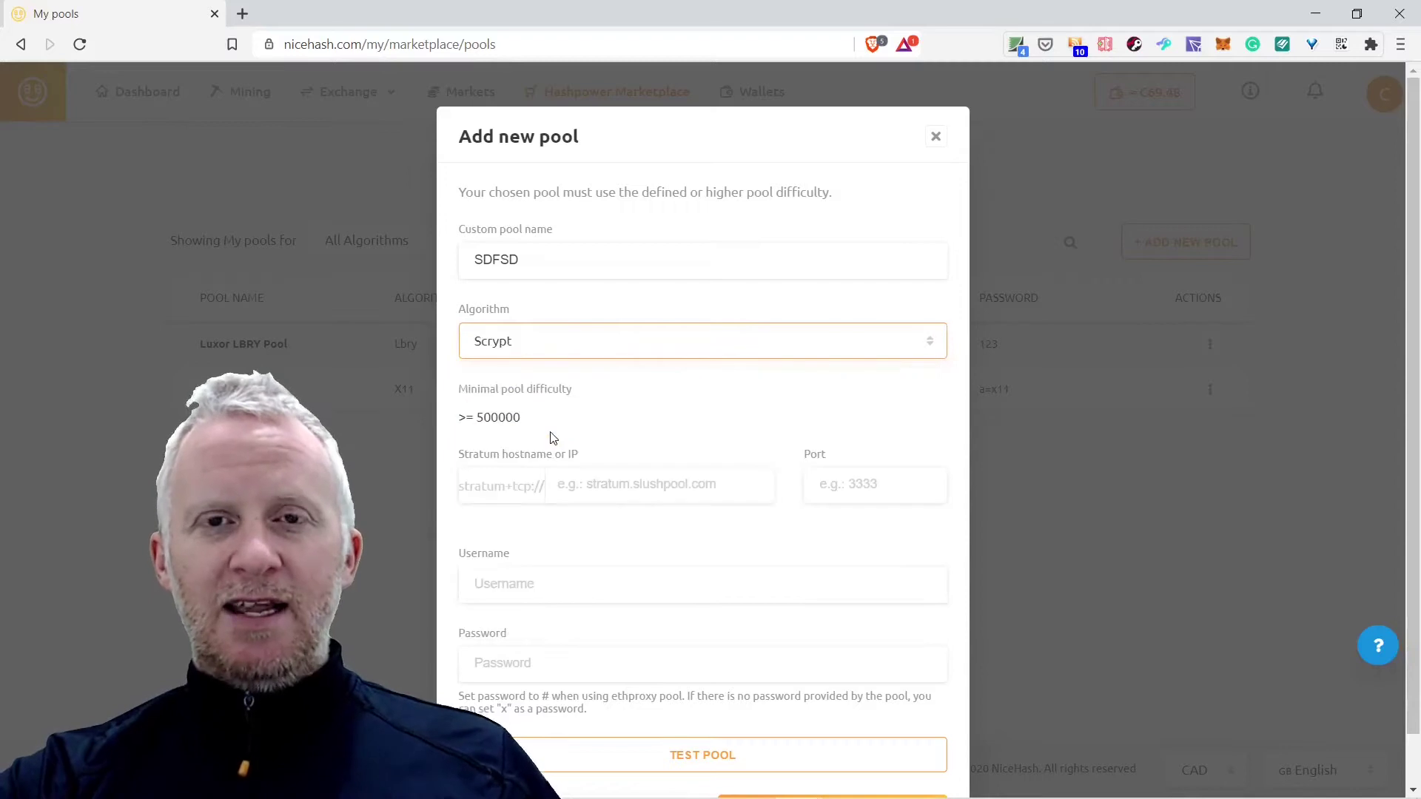
{"action": "left_click", "coordinate": [567, 352]}
{"action": "left_click", "coordinate": [533, 476]}
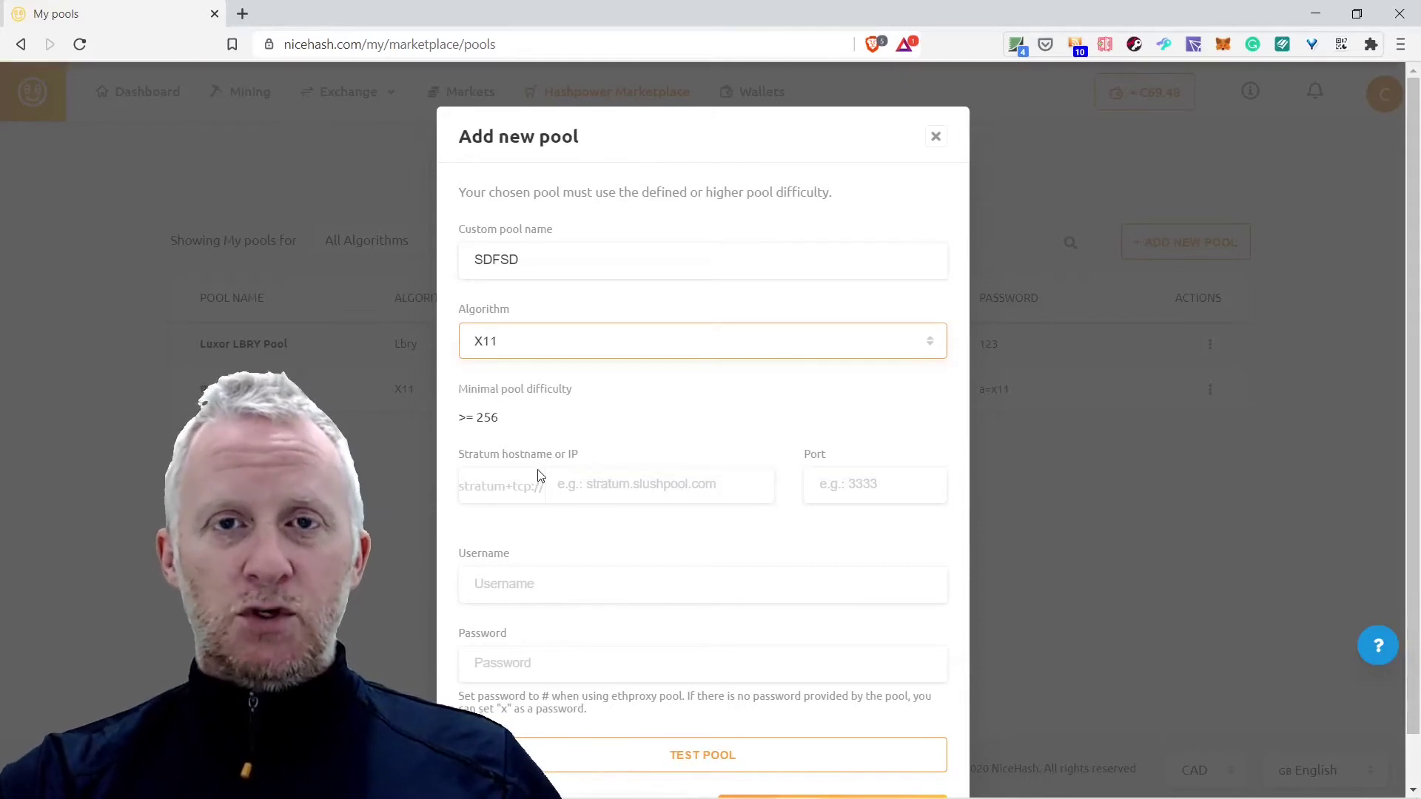
{"action": "left_click", "coordinate": [937, 138]}
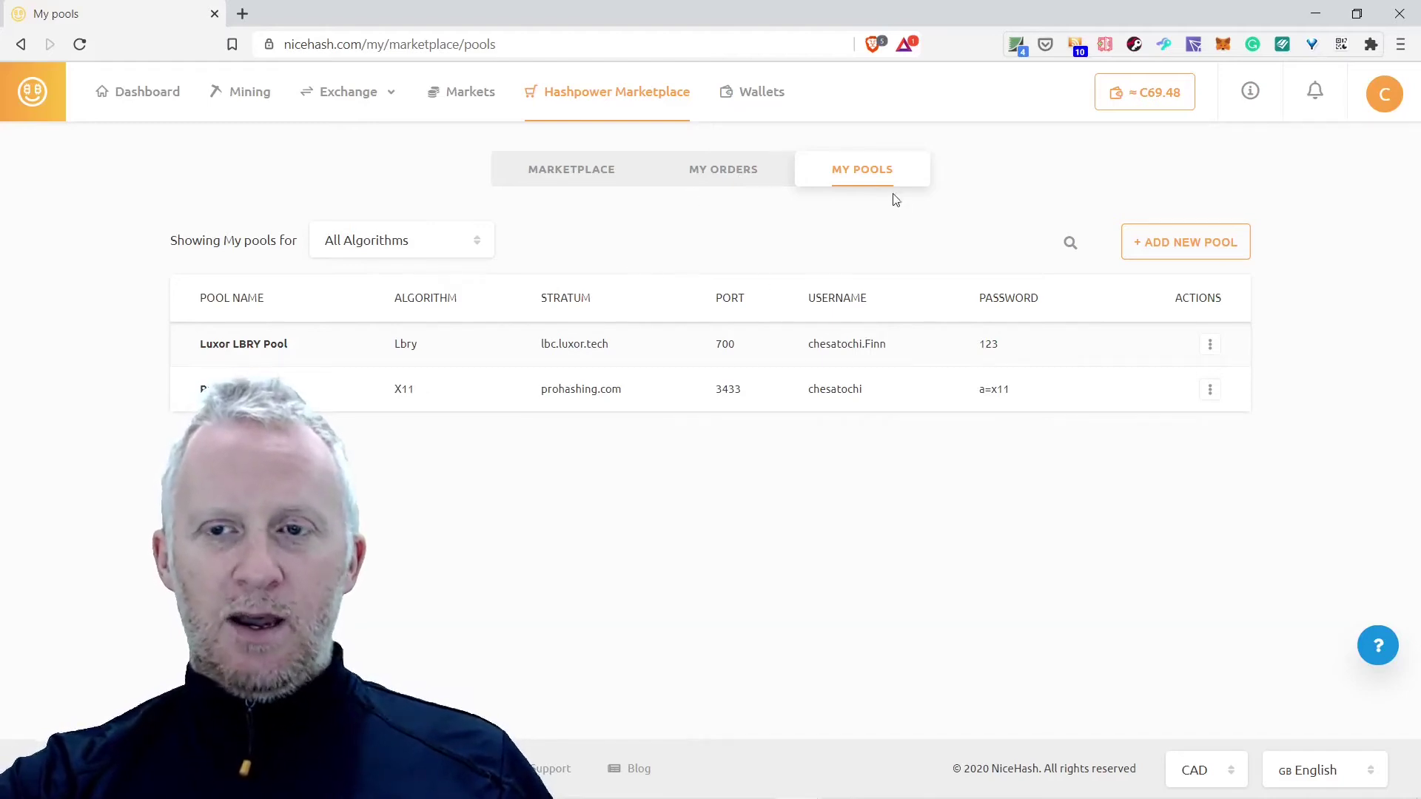
{"action": "left_click", "coordinate": [739, 182]}
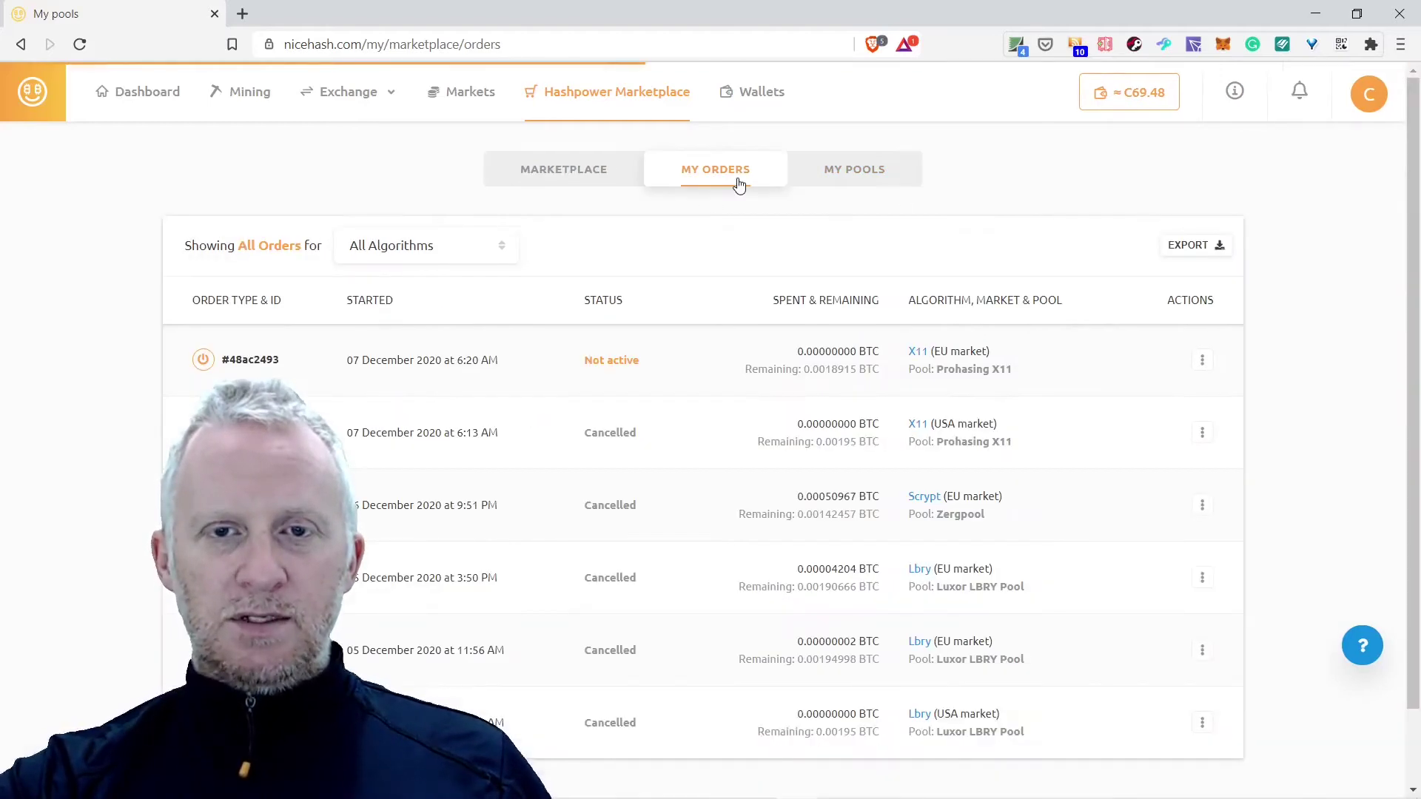
{"action": "scroll", "coordinate": [718, 362], "scroll_direction": "down", "scroll_amount": 2}
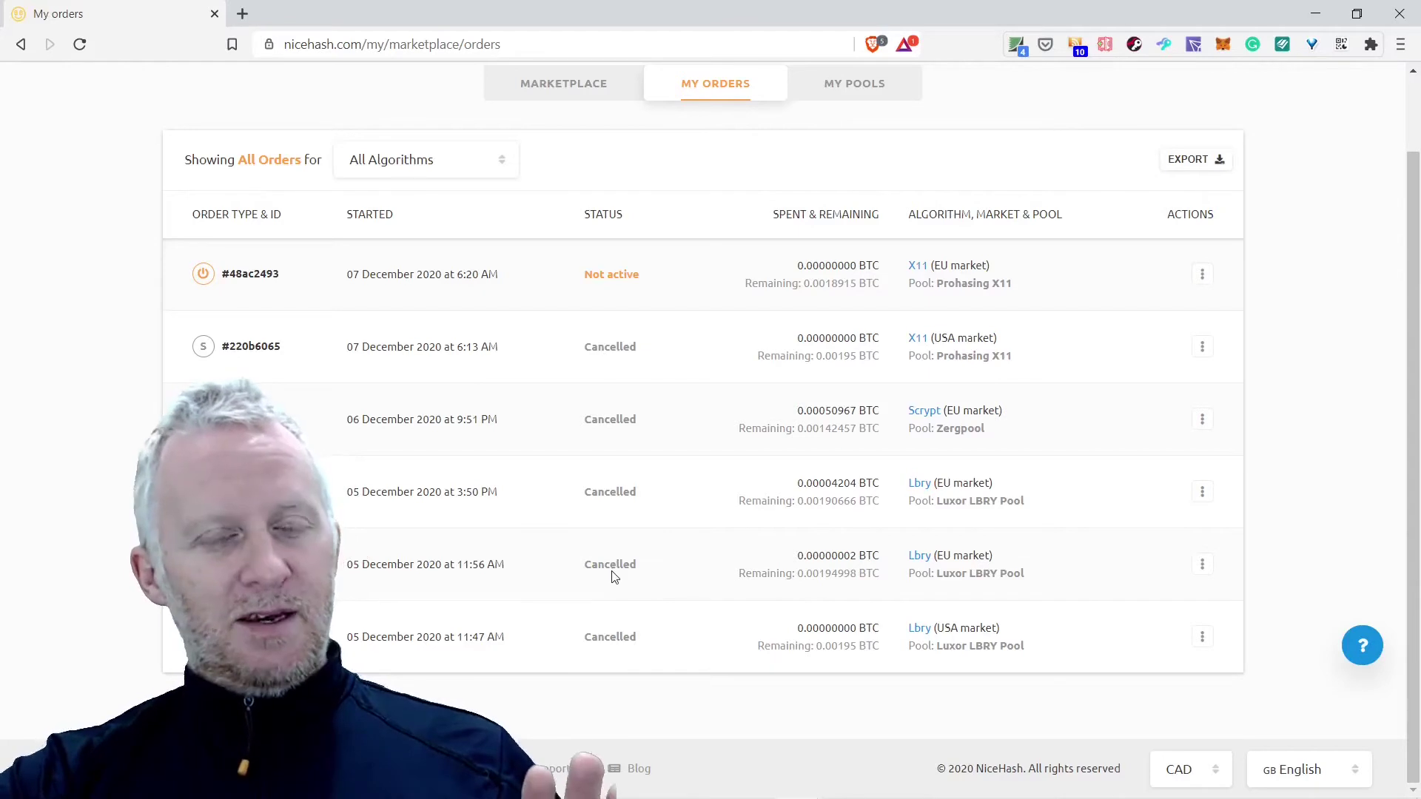
{"action": "scroll", "coordinate": [611, 579], "scroll_direction": "up", "scroll_amount": 2}
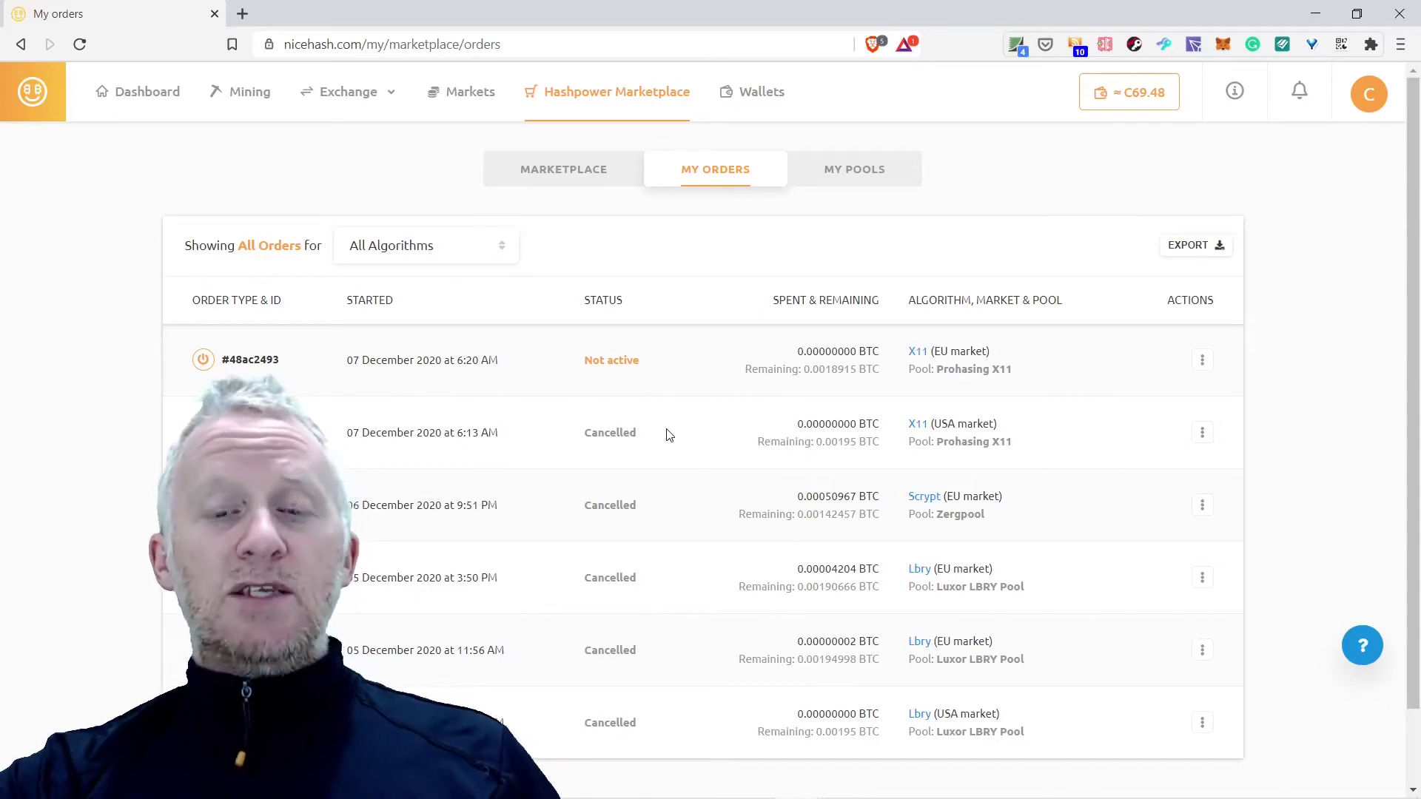
Leave the order history and return to the My Pools list
{"action": "scroll", "coordinate": [690, 418], "scroll_direction": "down", "scroll_amount": 2}
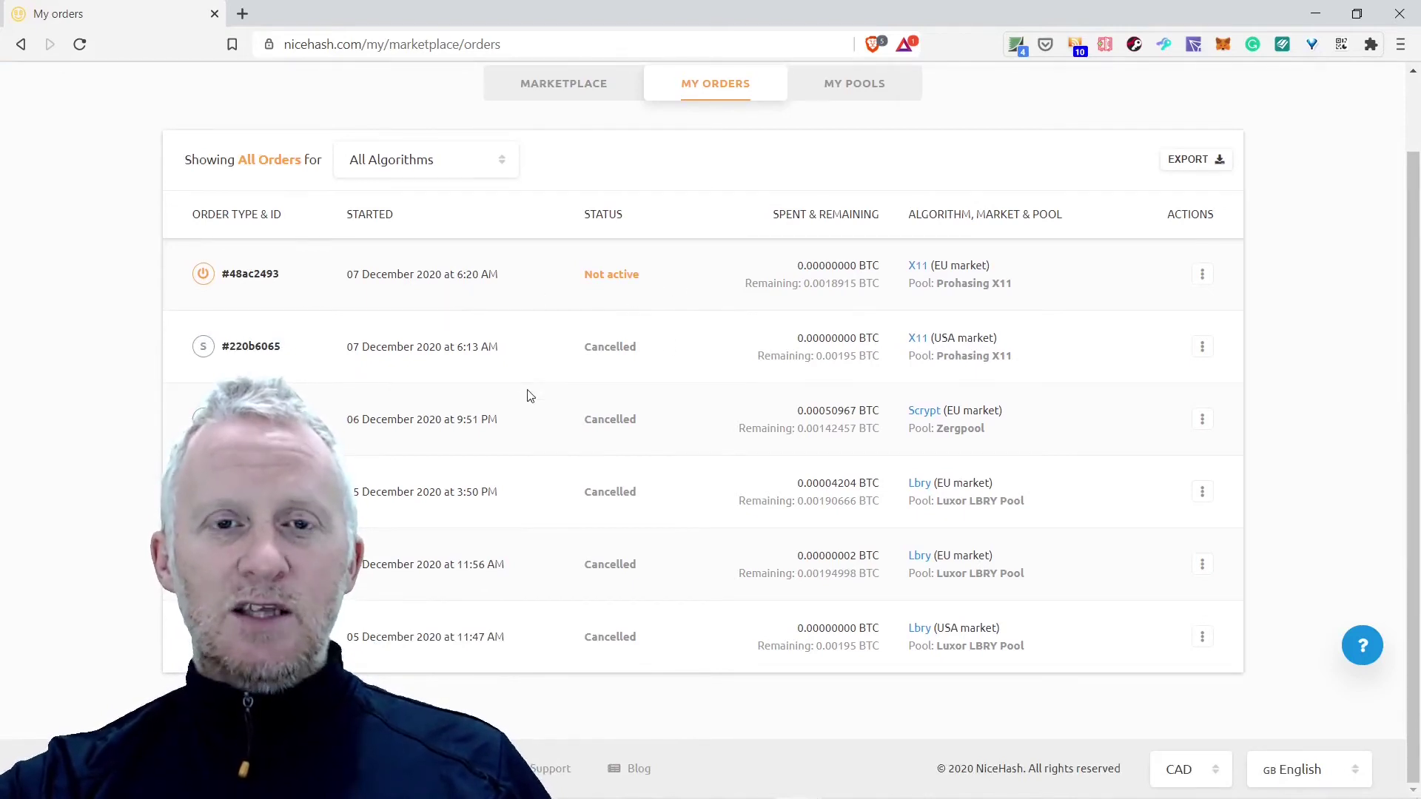
{"action": "scroll", "coordinate": [528, 396], "scroll_direction": "up", "scroll_amount": 2}
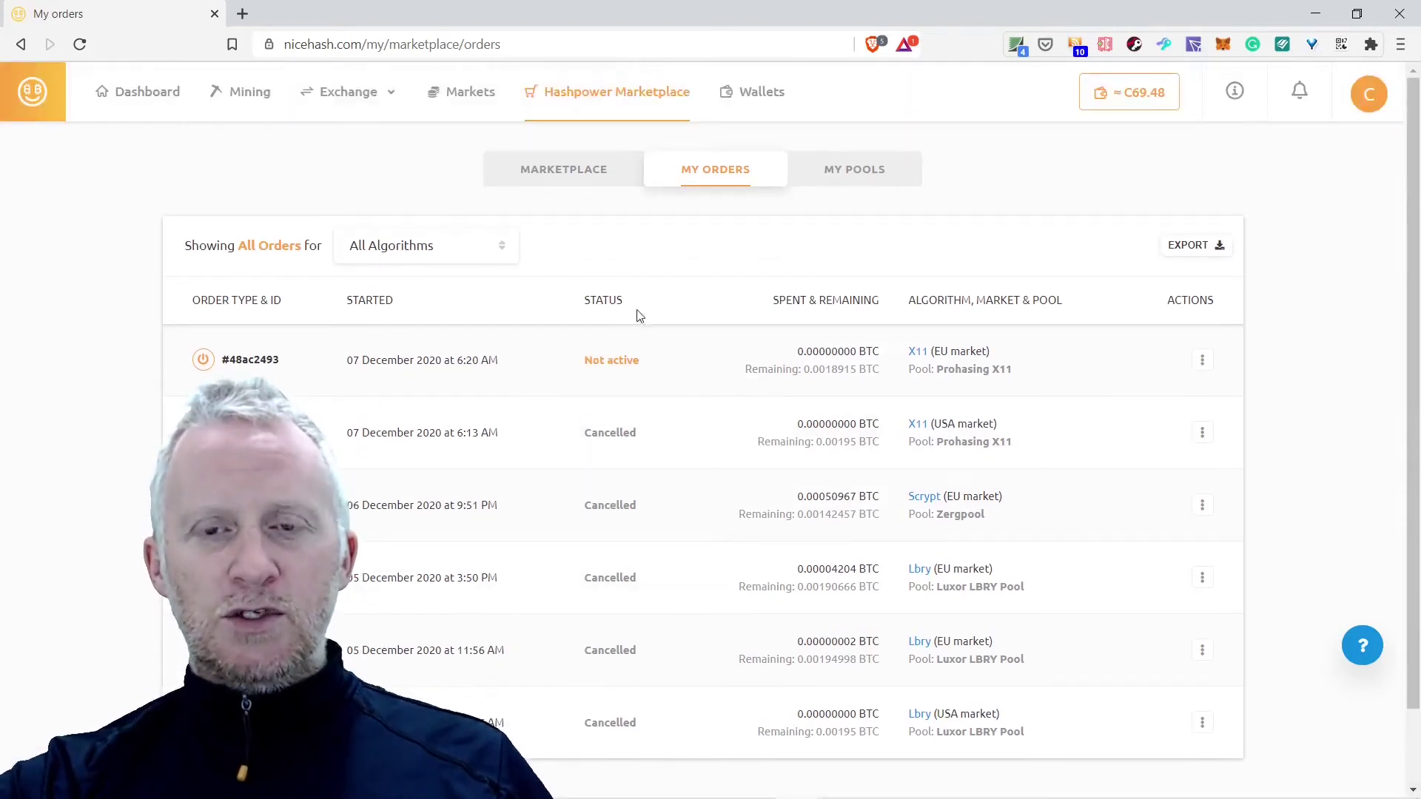
{"action": "left_click", "coordinate": [830, 170]}
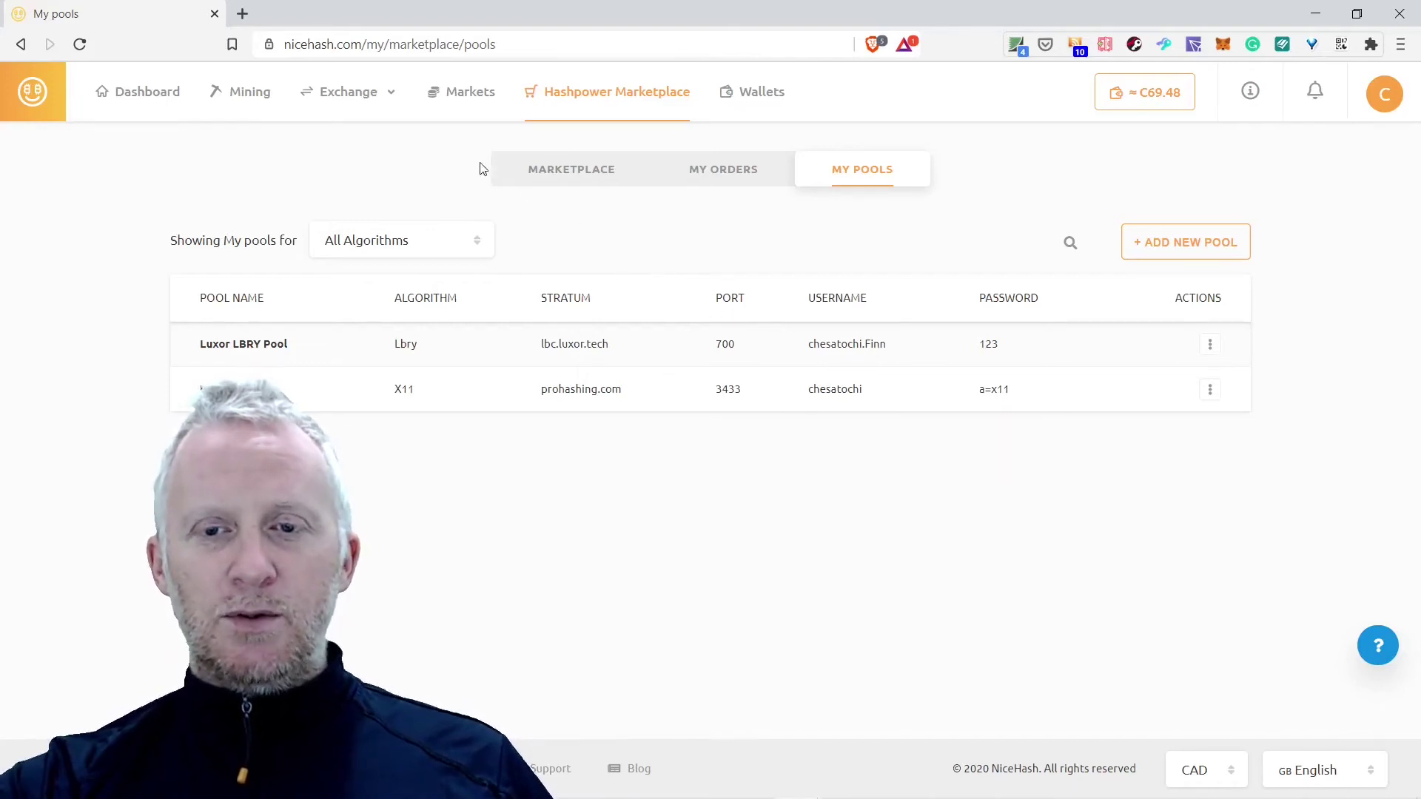
Show the Lbry Marketplace order book with EU 0.0045 and USA 0.0428 PH/s available
{"action": "left_click", "coordinate": [560, 175]}
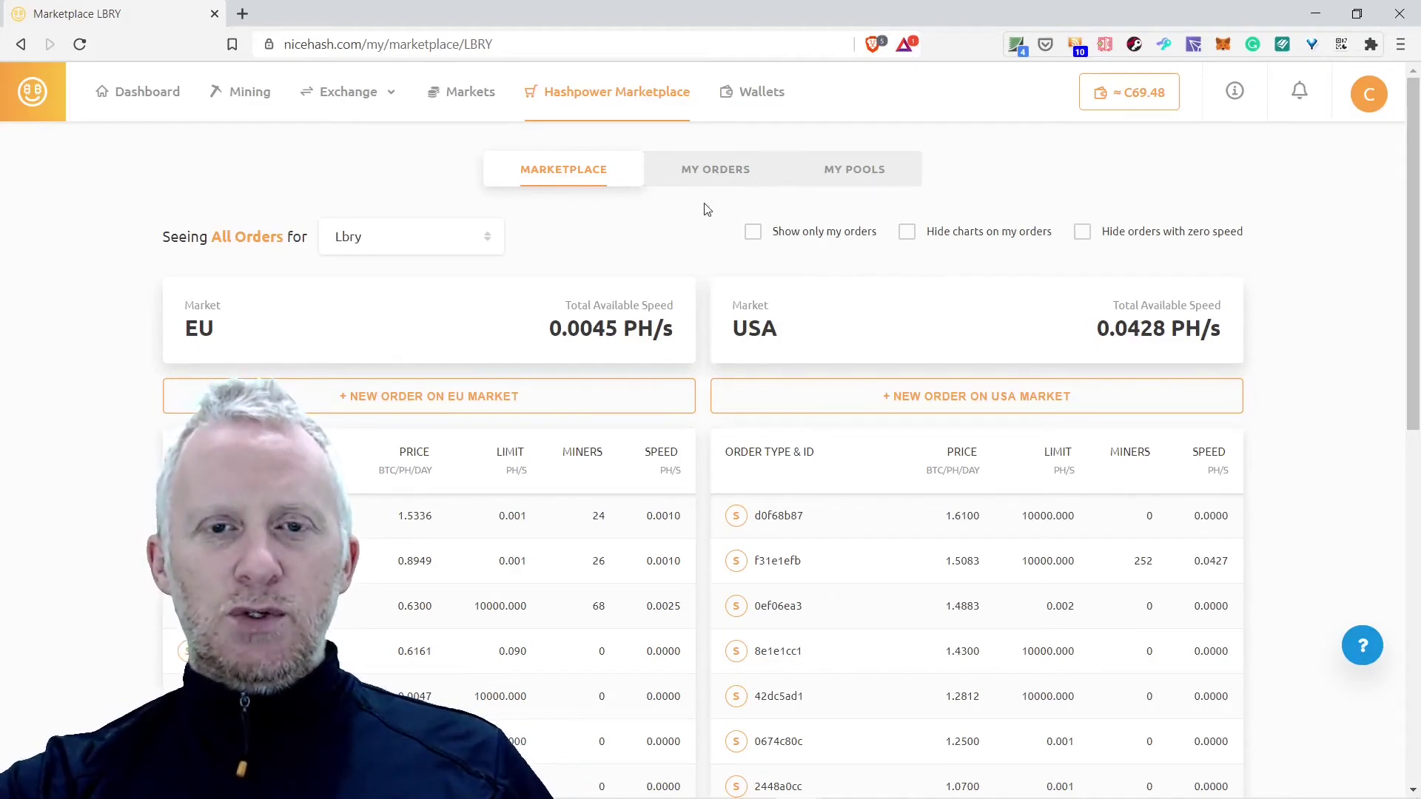
Go to My Pools, then open and dismiss the new-pool form without adding anything
{"action": "left_click", "coordinate": [467, 240]}
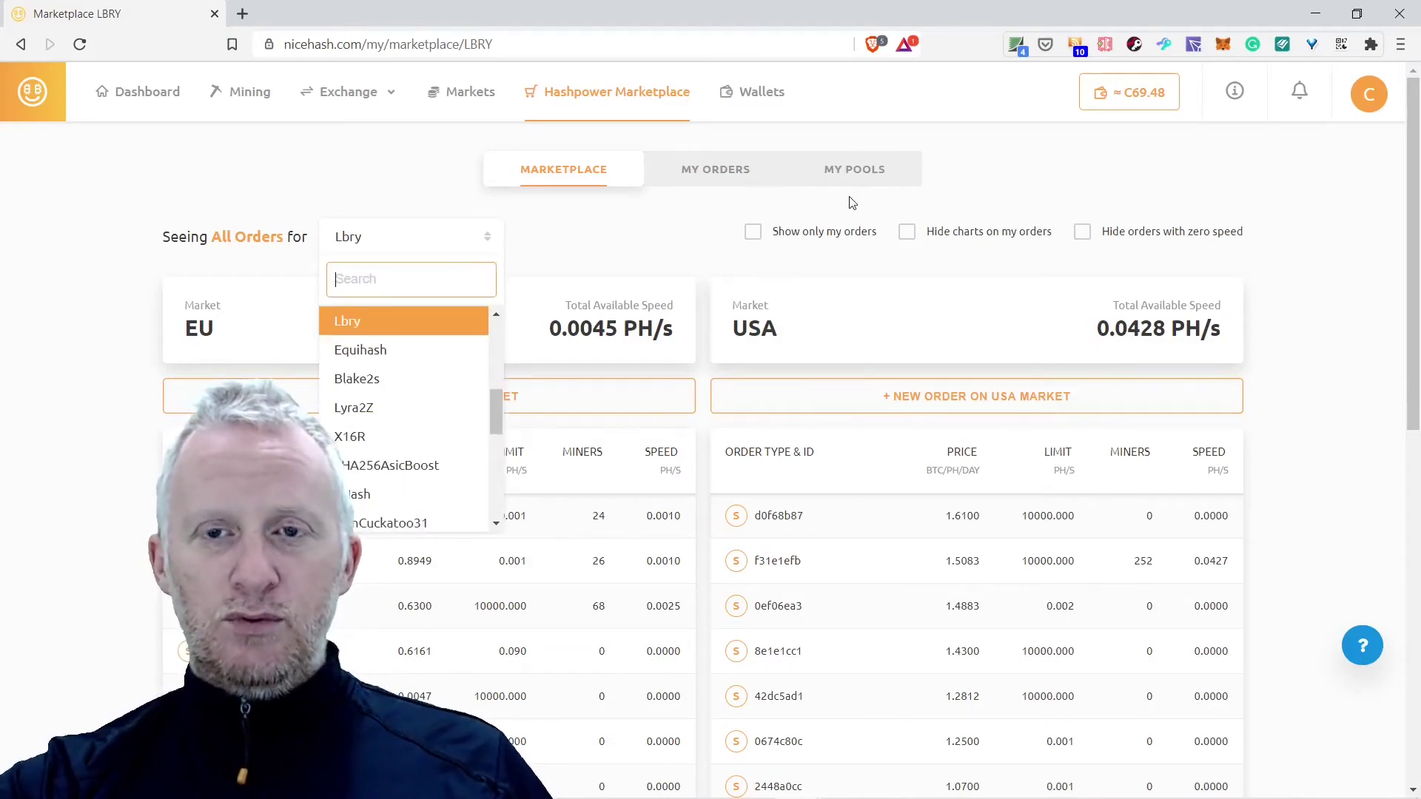
{"action": "left_click", "coordinate": [859, 172]}
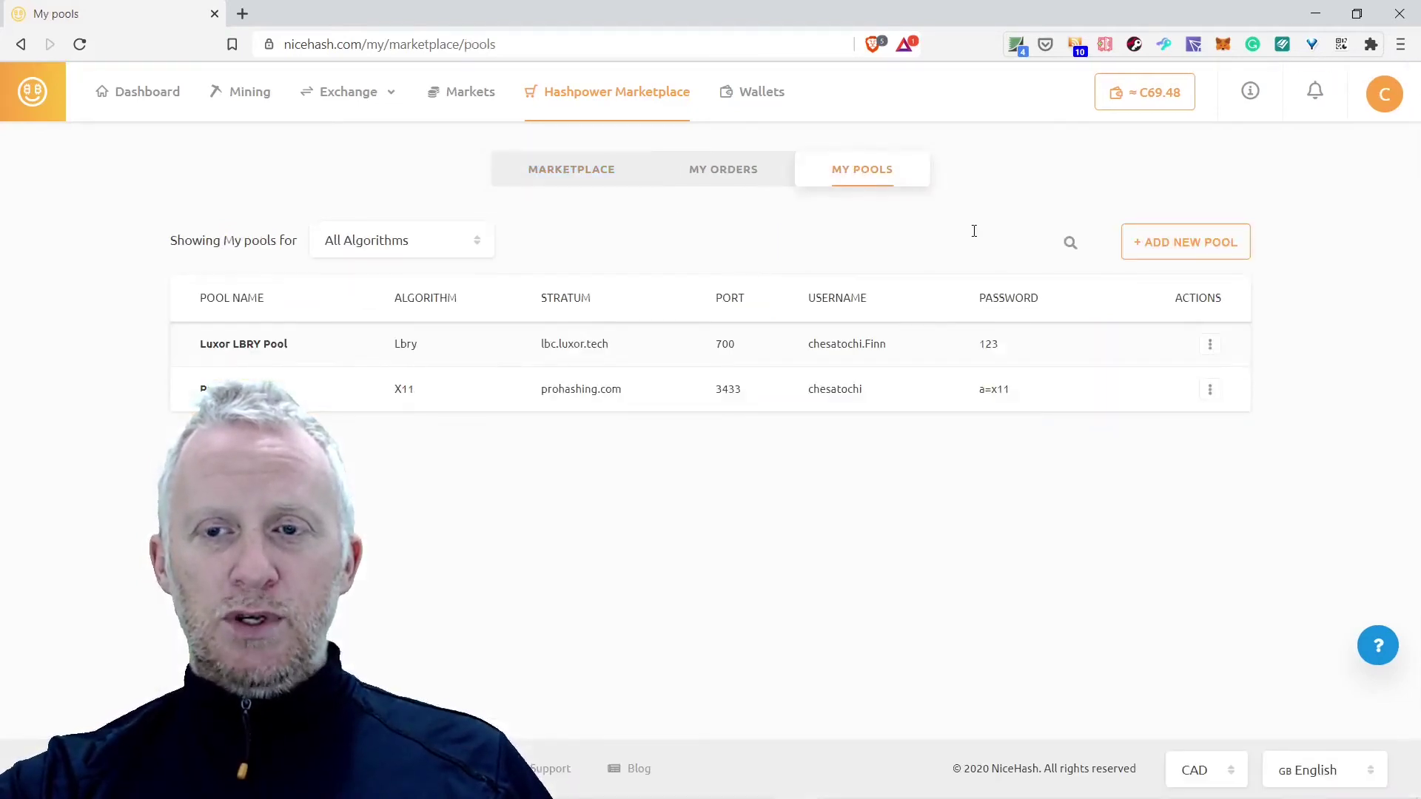
{"action": "left_click", "coordinate": [1212, 254]}
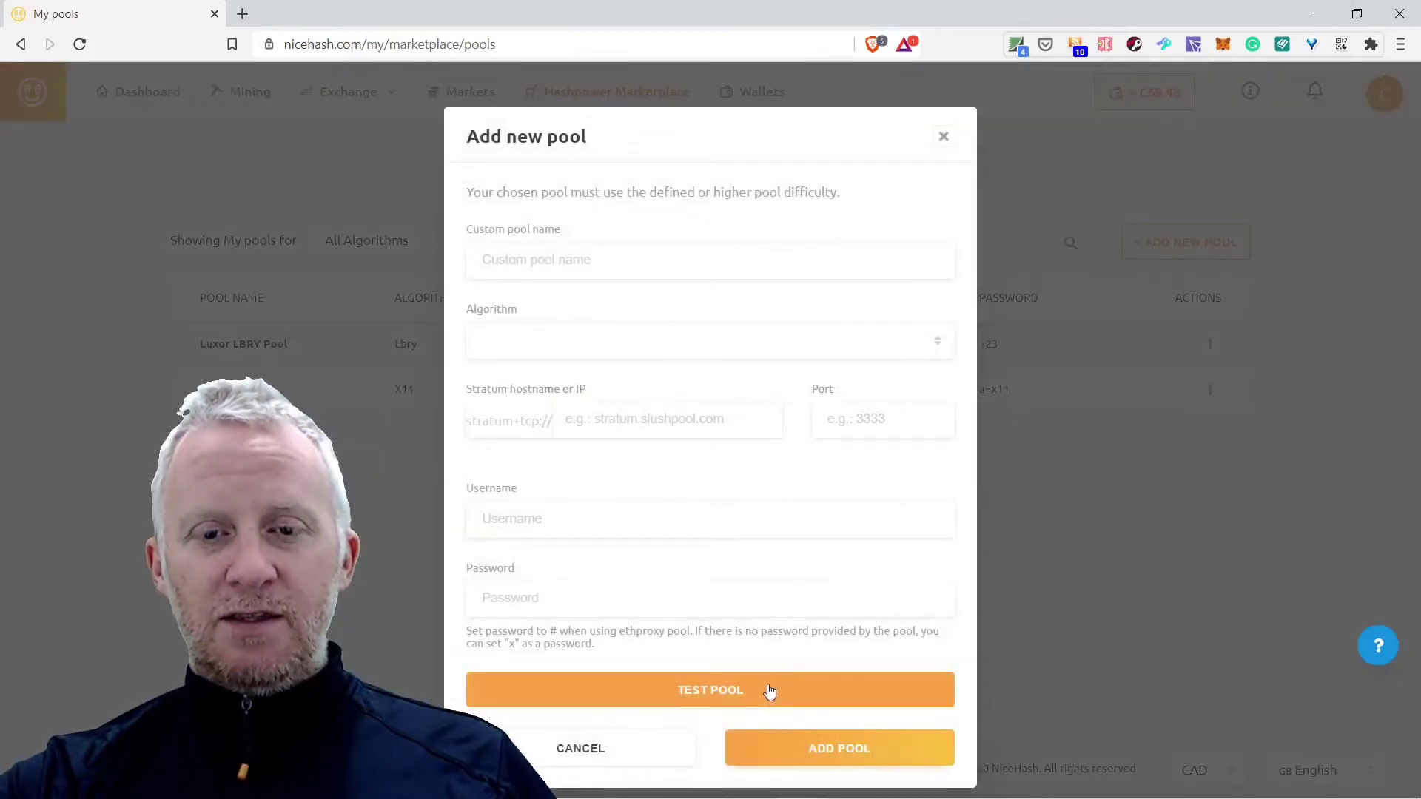
{"action": "left_click", "coordinate": [945, 138]}
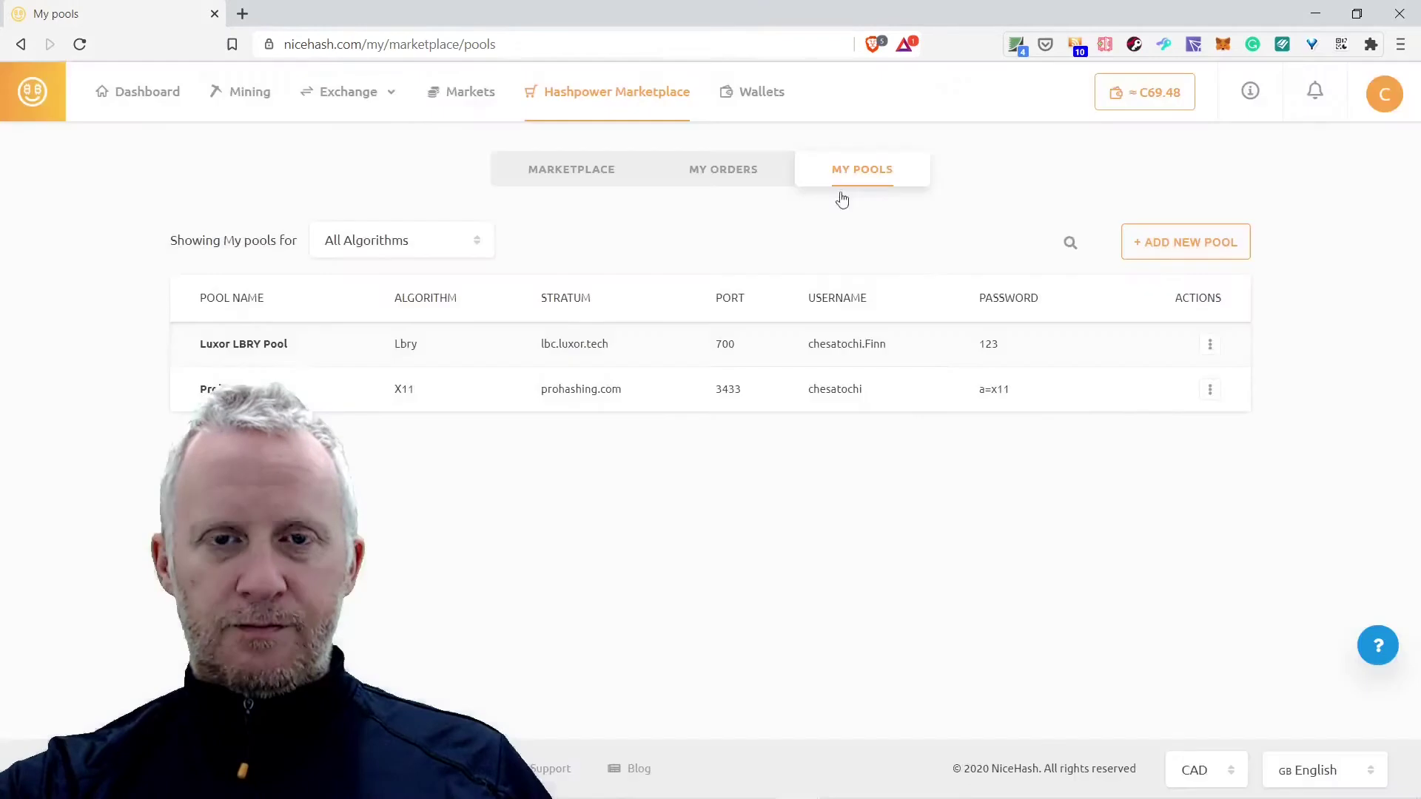
Switch the Marketplace order book to the X11 algorithm
{"action": "left_click", "coordinate": [553, 176]}
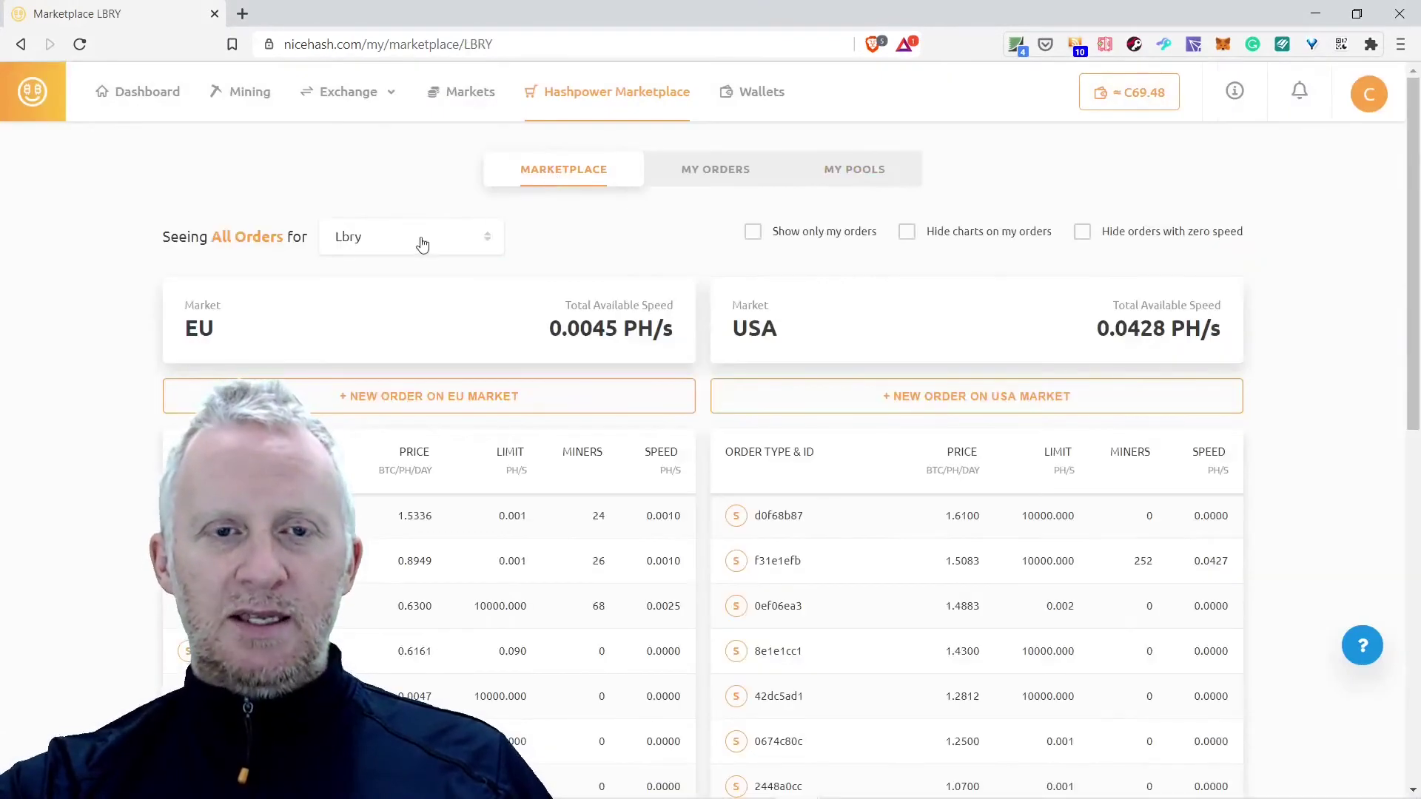
{"action": "left_click", "coordinate": [422, 243]}
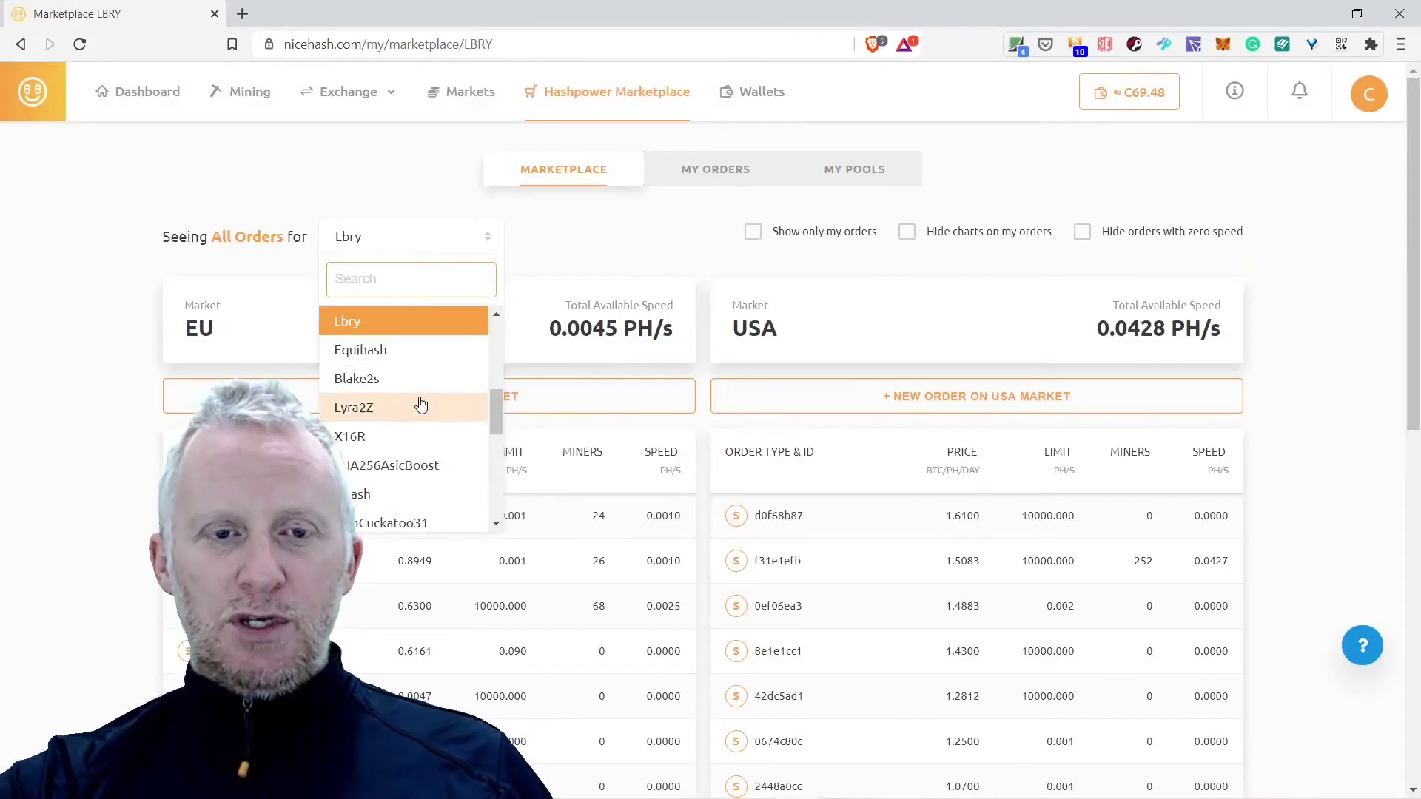
{"action": "scroll", "coordinate": [404, 415], "scroll_direction": "down", "scroll_amount": 3}
{"action": "scroll", "coordinate": [405, 426], "scroll_direction": "up", "scroll_amount": 5}
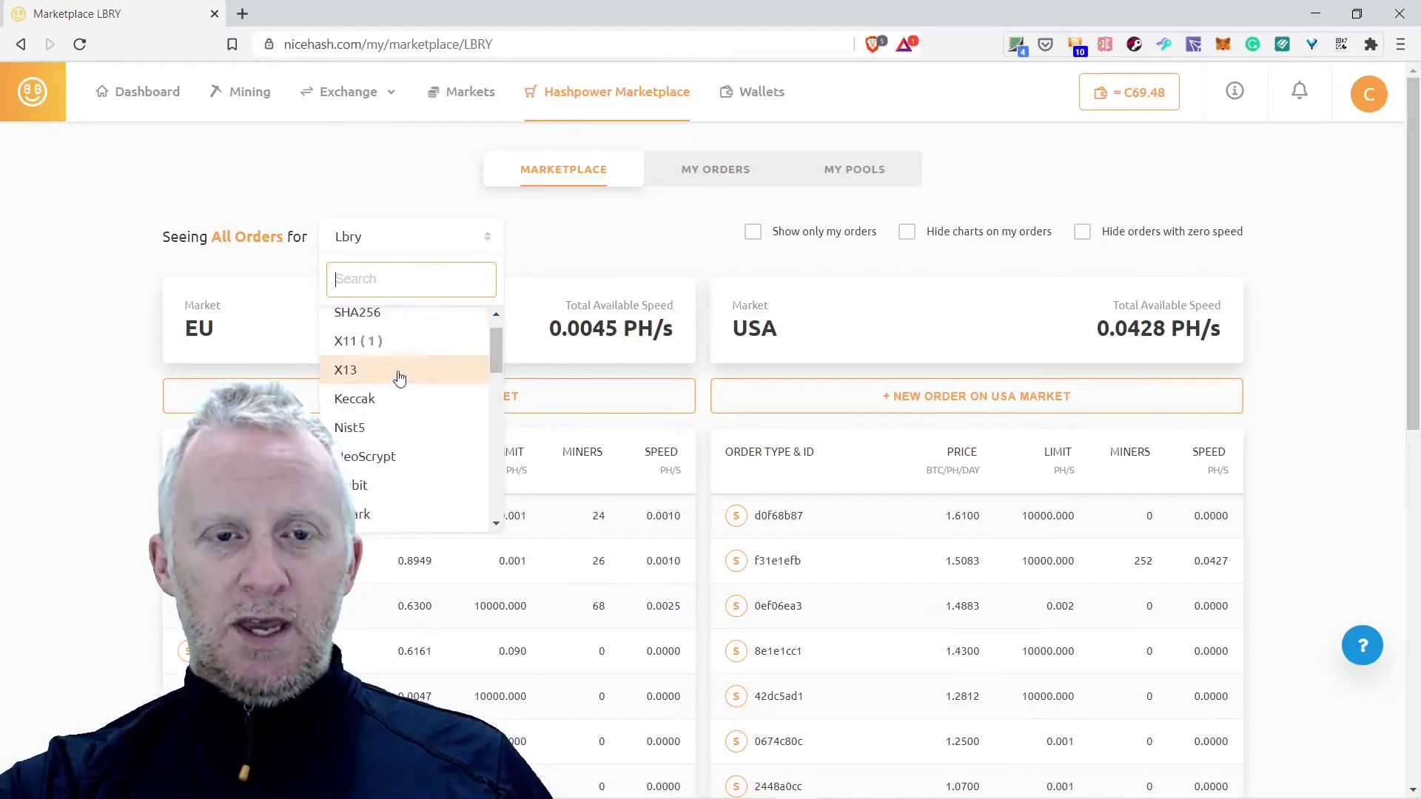
{"action": "left_click", "coordinate": [396, 348]}
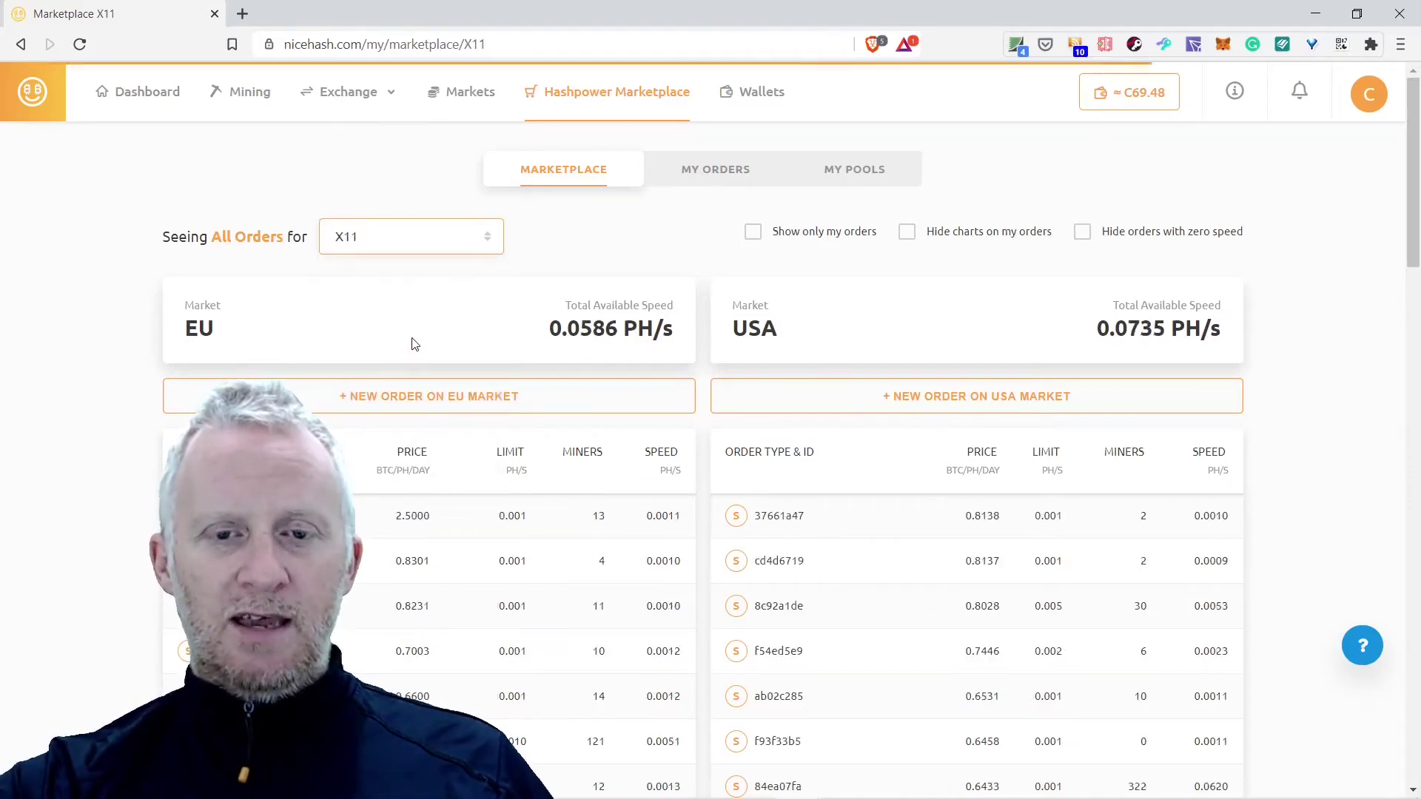
{"action": "scroll", "coordinate": [412, 340], "scroll_direction": "down", "scroll_amount": 10}
{"action": "scroll", "coordinate": [413, 338], "scroll_direction": "down", "scroll_amount": 5}
{"action": "left_click", "coordinate": [413, 329]}
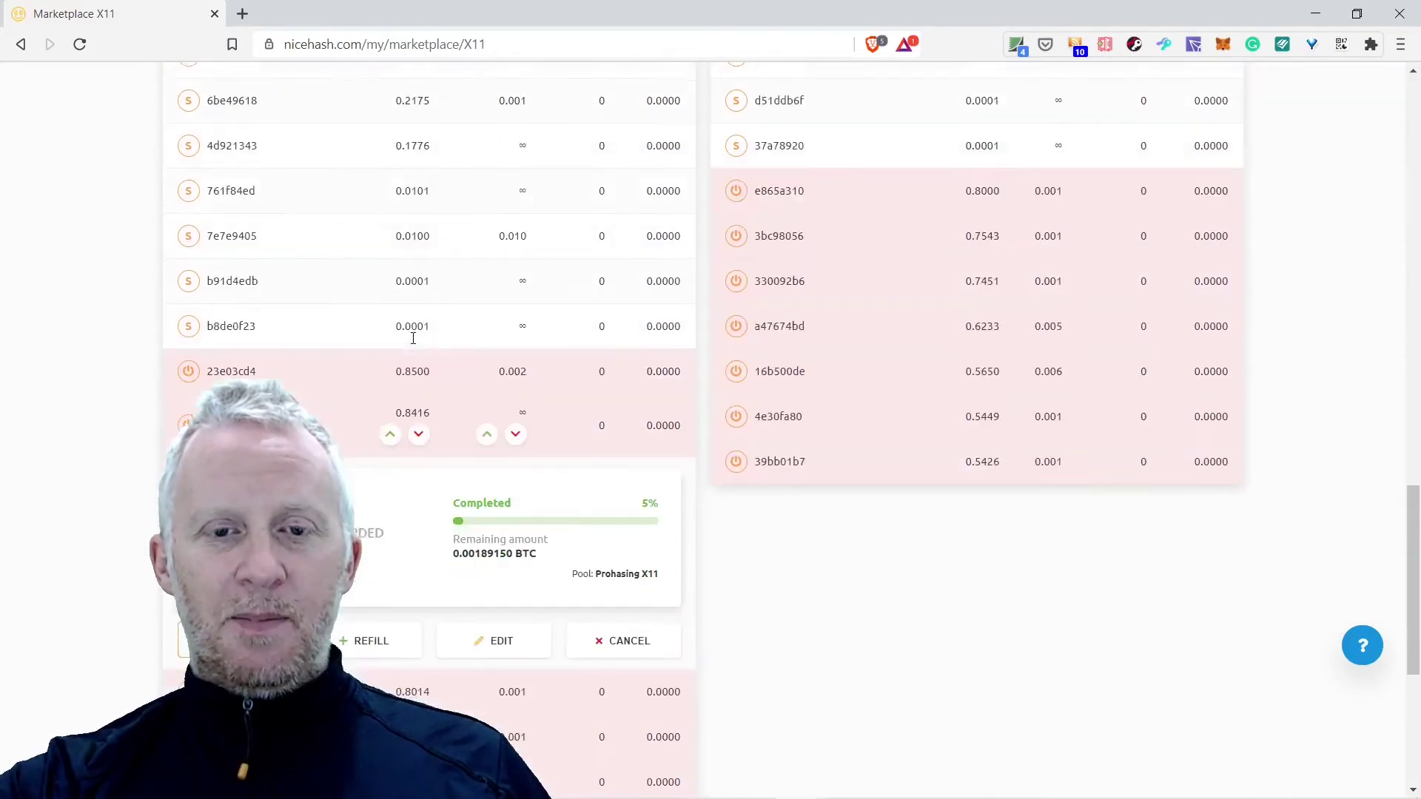
{"action": "scroll", "coordinate": [413, 330], "scroll_direction": "down", "scroll_amount": 1}
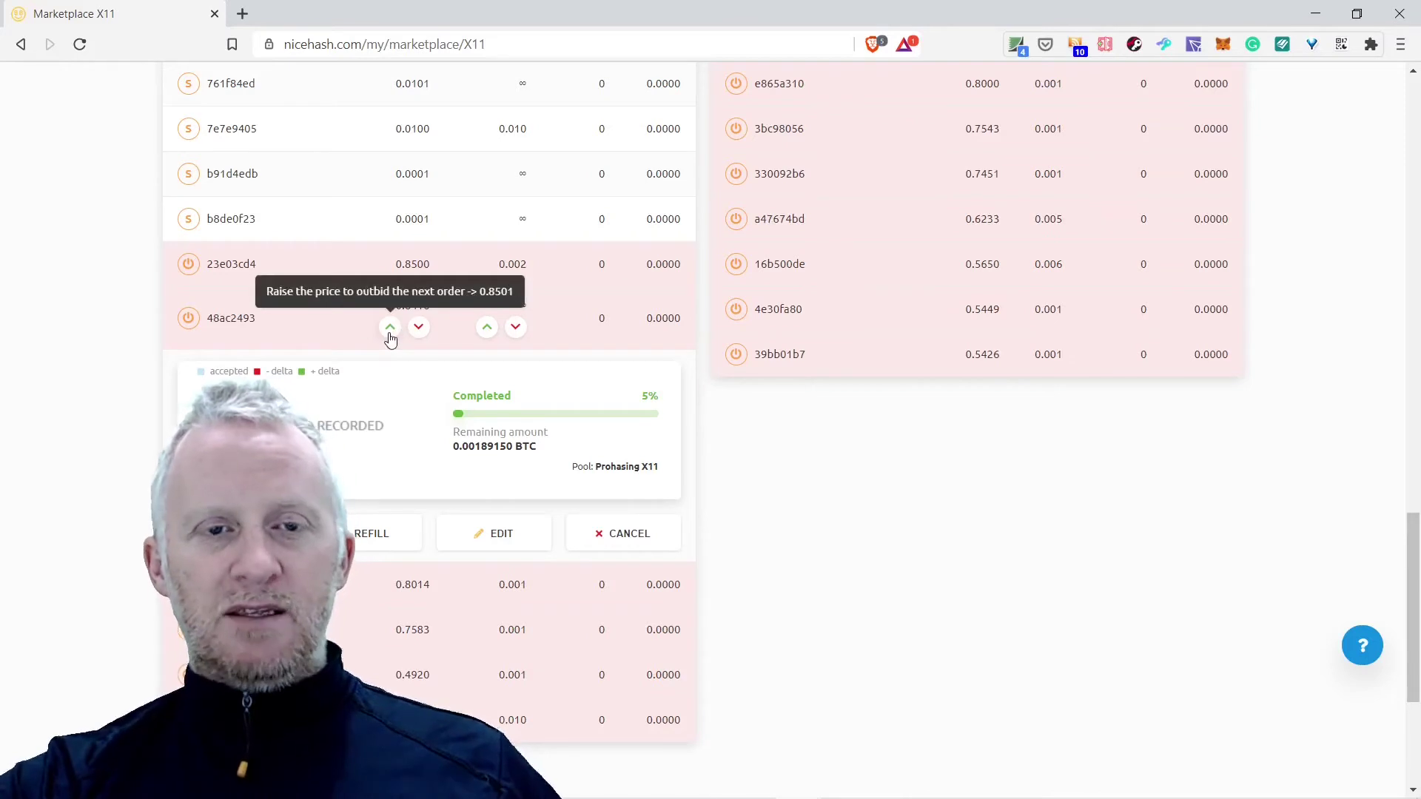
{"action": "scroll", "coordinate": [476, 412], "scroll_direction": "up", "scroll_amount": 10}
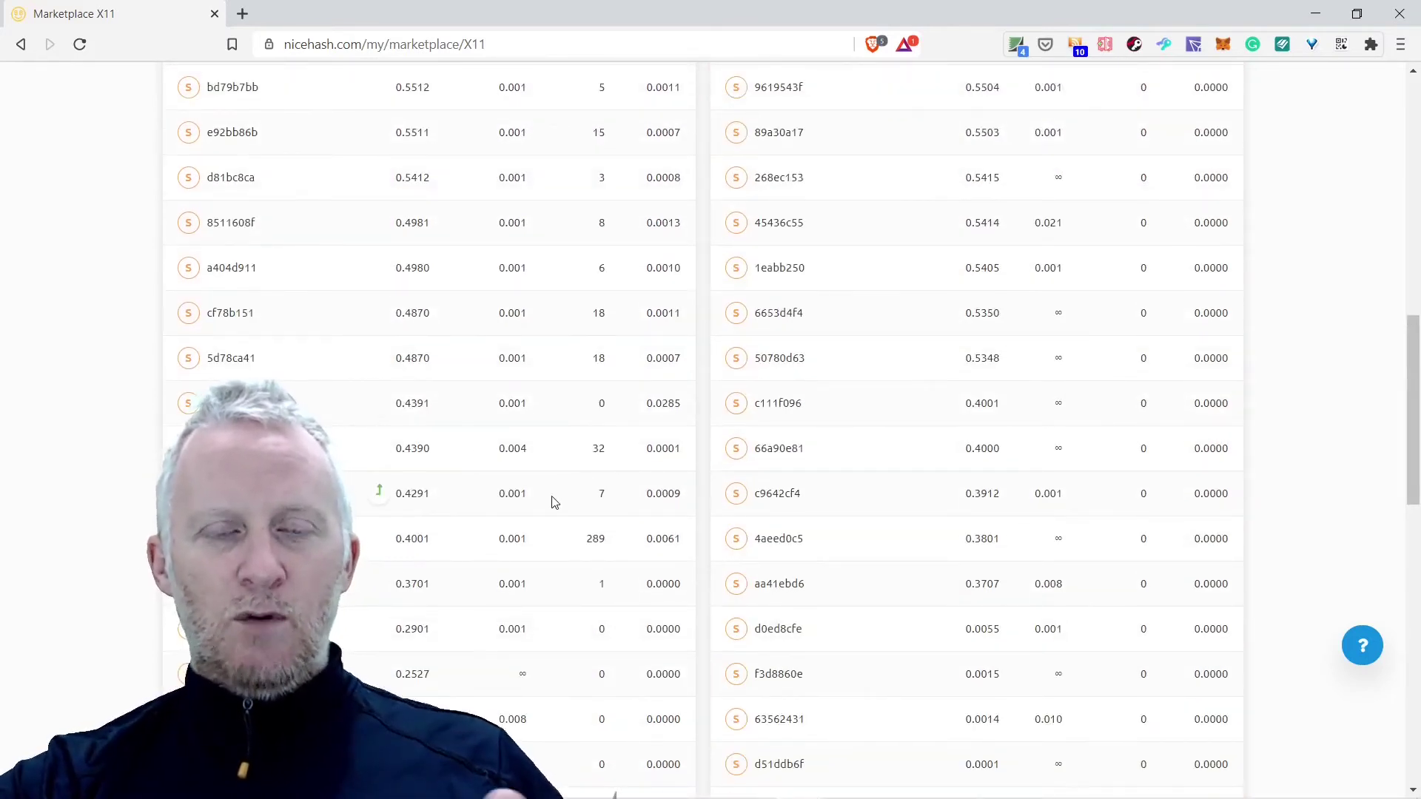
{"action": "scroll", "coordinate": [554, 503], "scroll_direction": "up", "scroll_amount": 5}
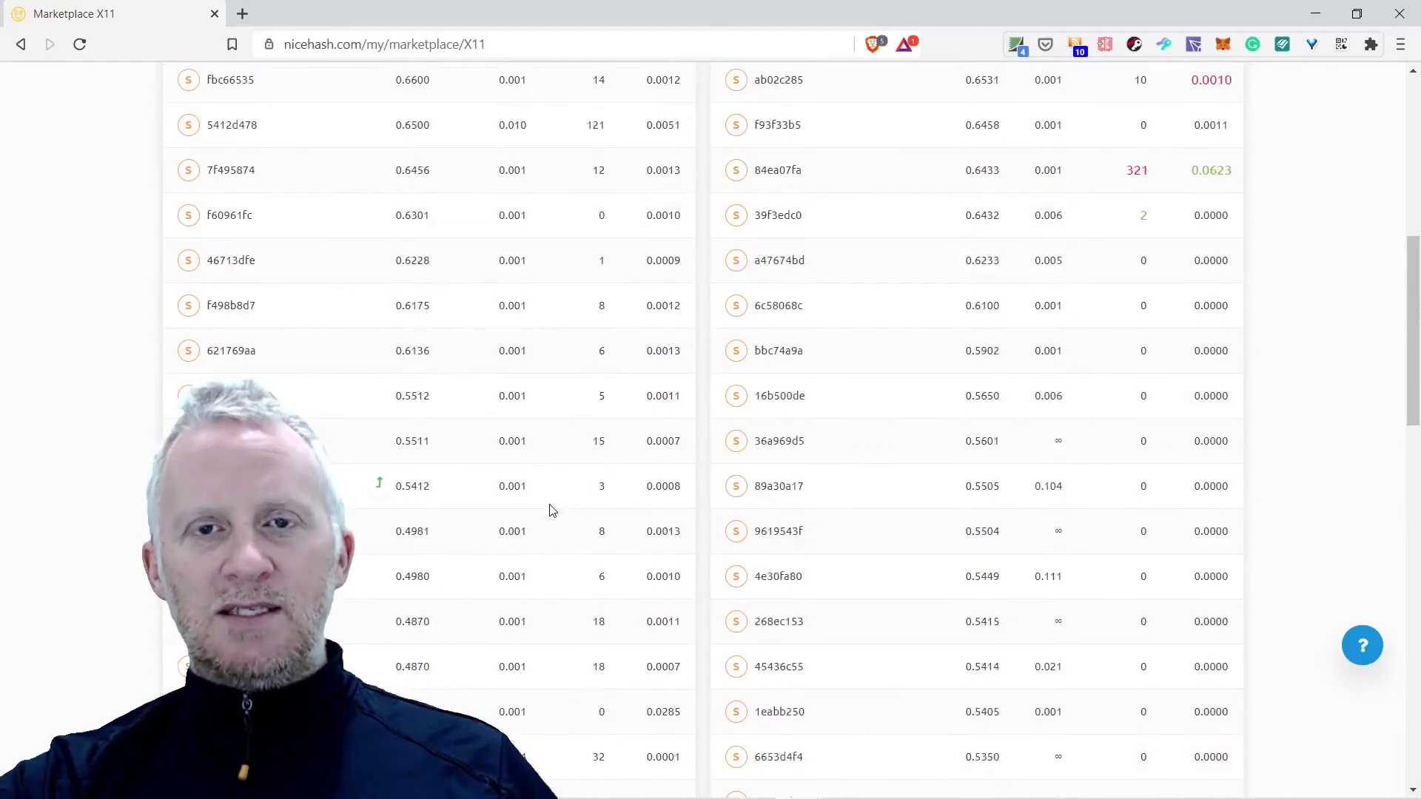
{"action": "scroll", "coordinate": [551, 509], "scroll_direction": "up", "scroll_amount": 5}
{"action": "scroll", "coordinate": [551, 508], "scroll_direction": "down", "scroll_amount": 15}
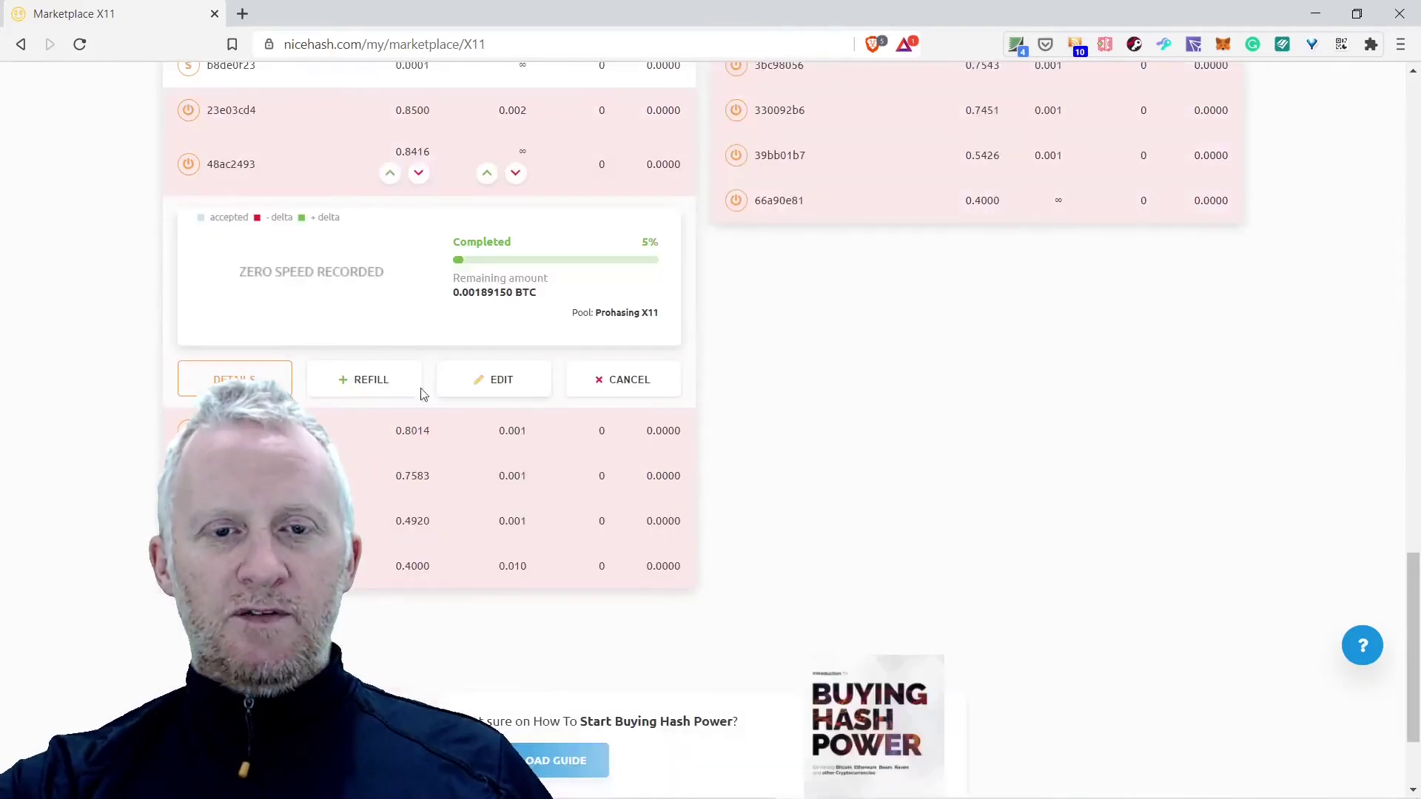
{"action": "left_click", "coordinate": [235, 379]}
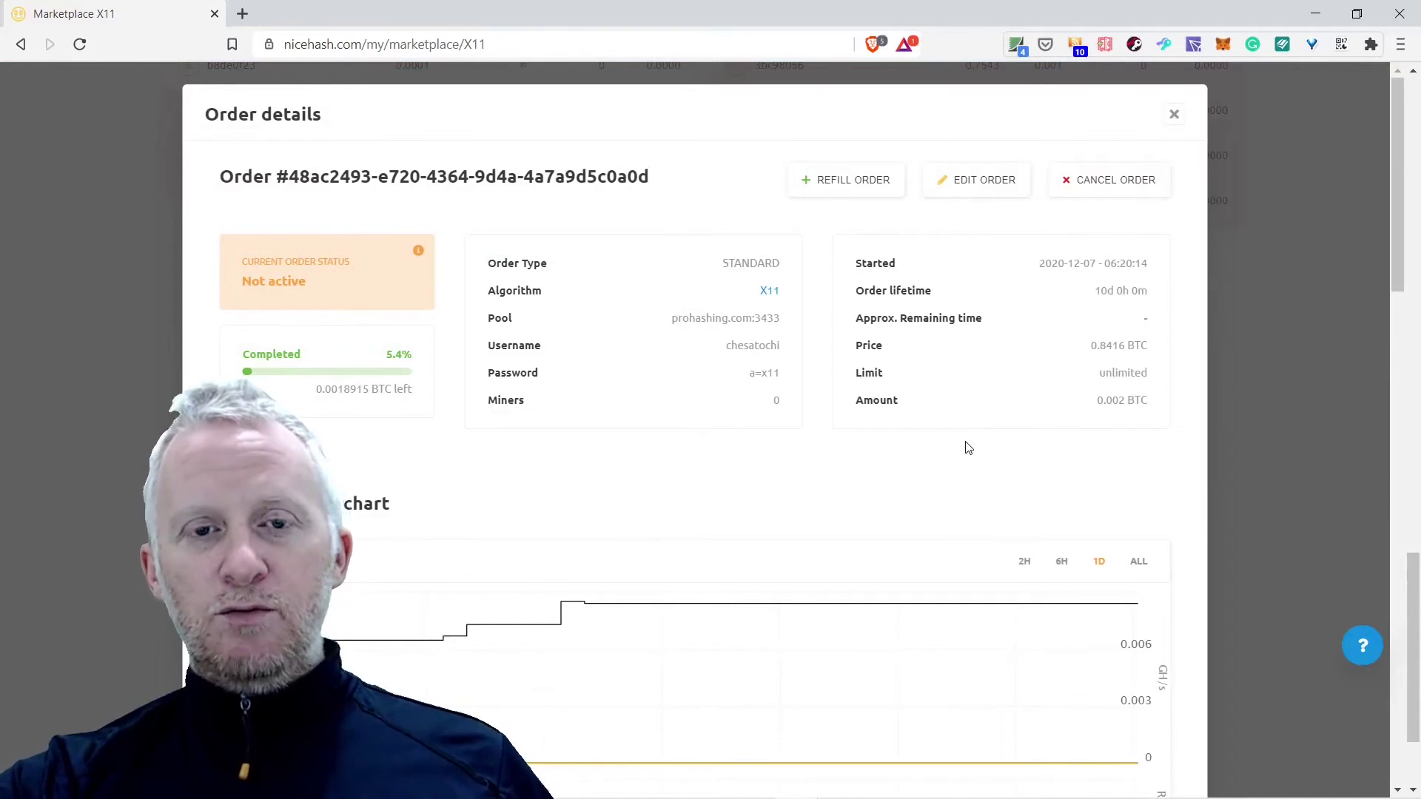
{"action": "scroll", "coordinate": [962, 440], "scroll_direction": "down", "scroll_amount": 6}
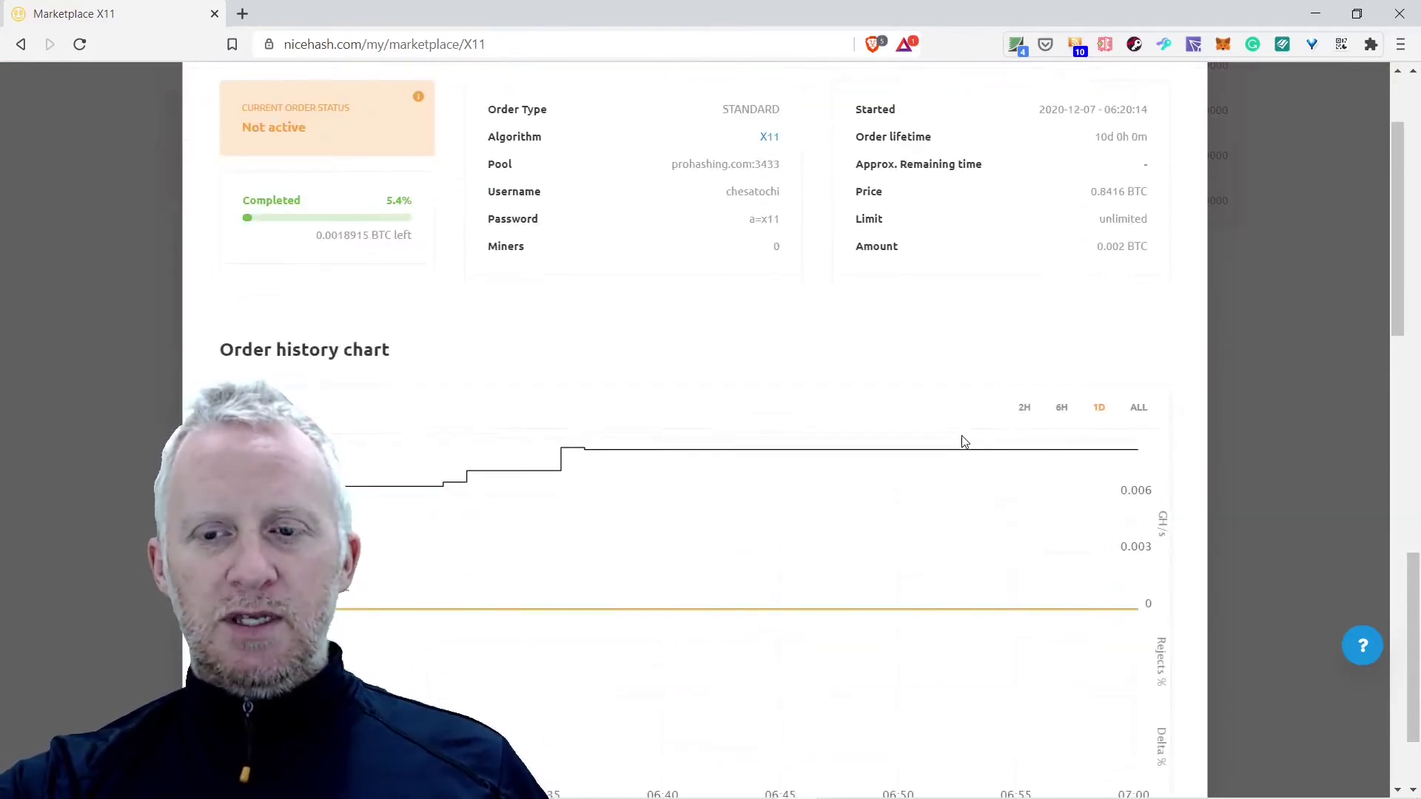
{"action": "scroll", "coordinate": [961, 436], "scroll_direction": "down", "scroll_amount": 6}
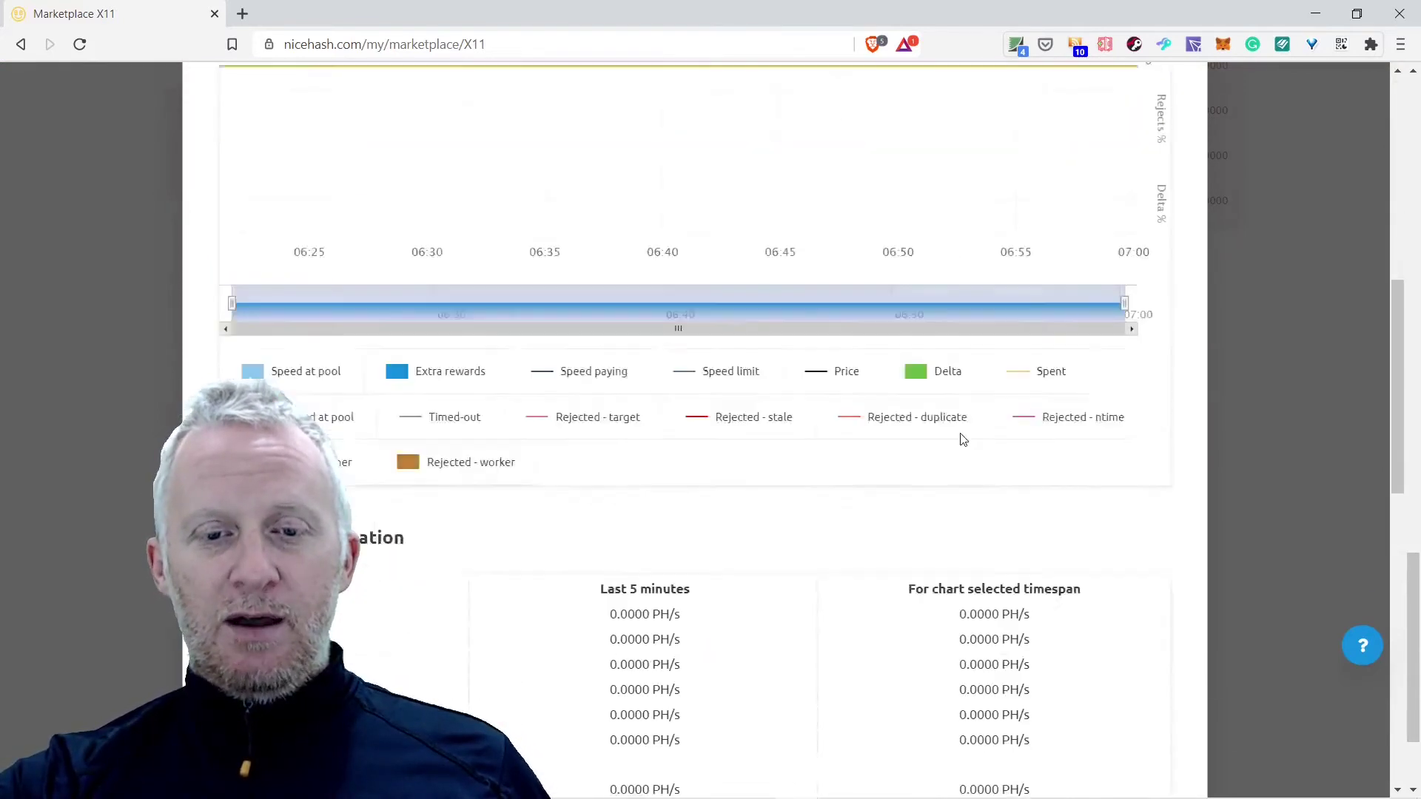
{"action": "scroll", "coordinate": [962, 436], "scroll_direction": "up", "scroll_amount": 8}
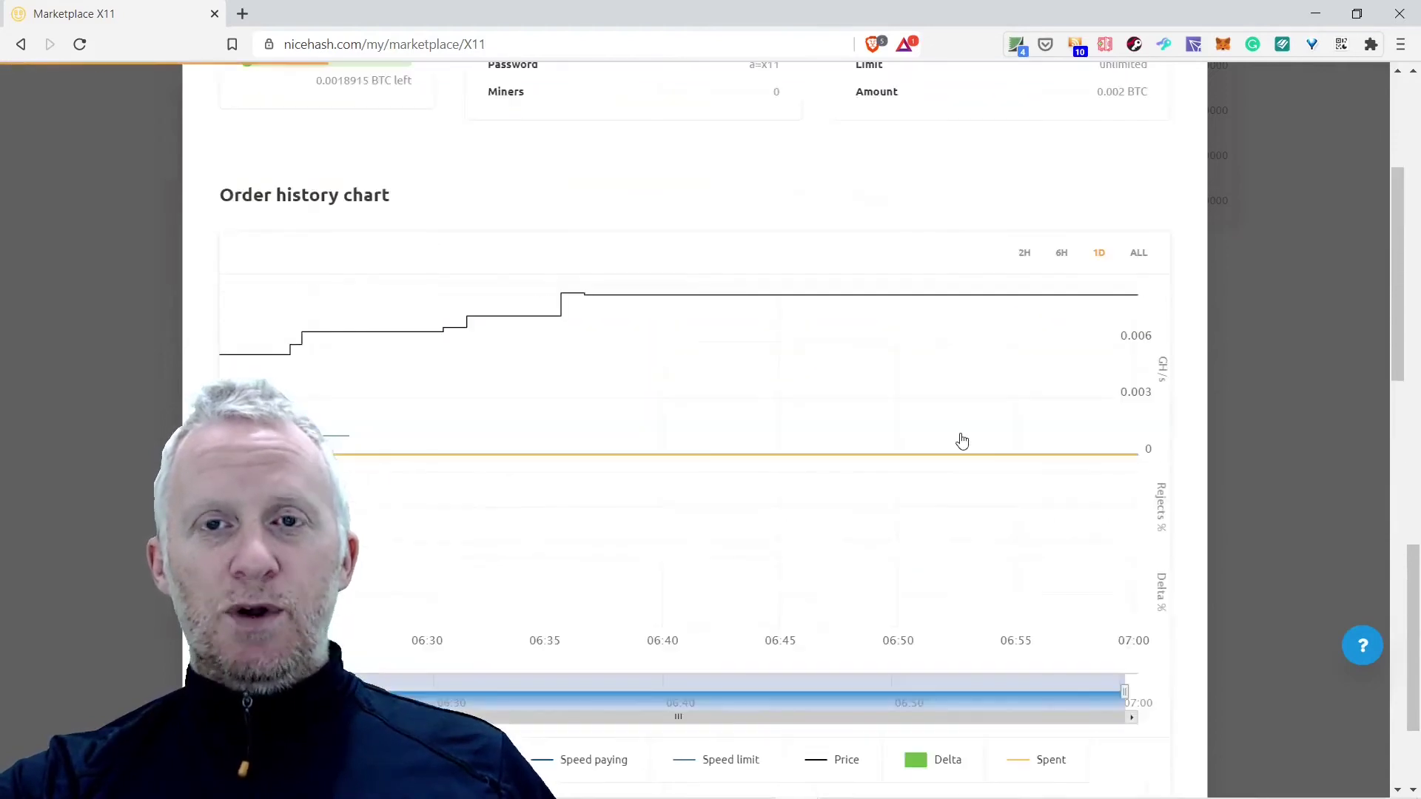
{"action": "scroll", "coordinate": [962, 440], "scroll_direction": "up", "scroll_amount": 4}
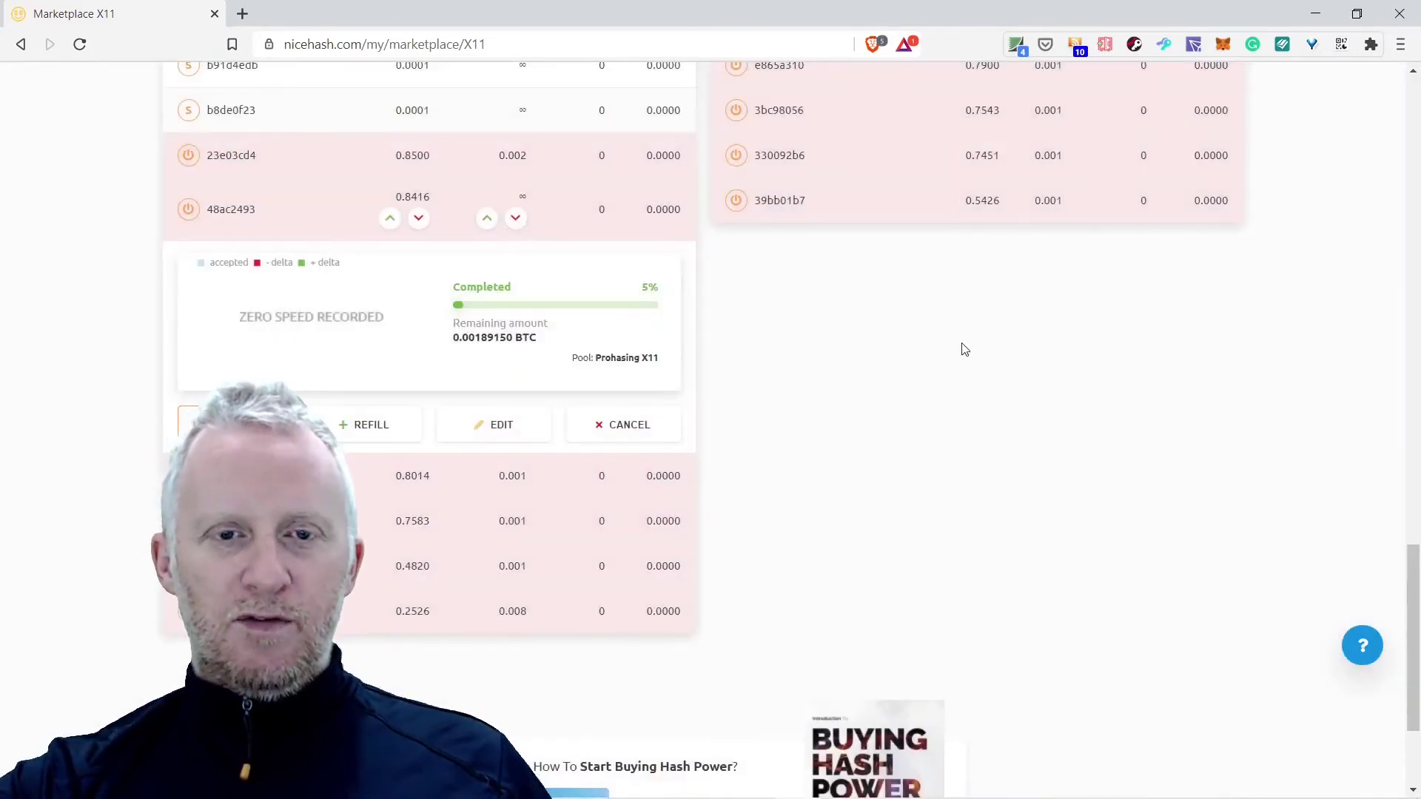
Scroll to the top of the Marketplace and switch to the My Pools list
{"action": "scroll", "coordinate": [966, 342], "scroll_direction": "up", "scroll_amount": 8}
{"action": "scroll", "coordinate": [966, 342], "scroll_direction": "up", "scroll_amount": 8}
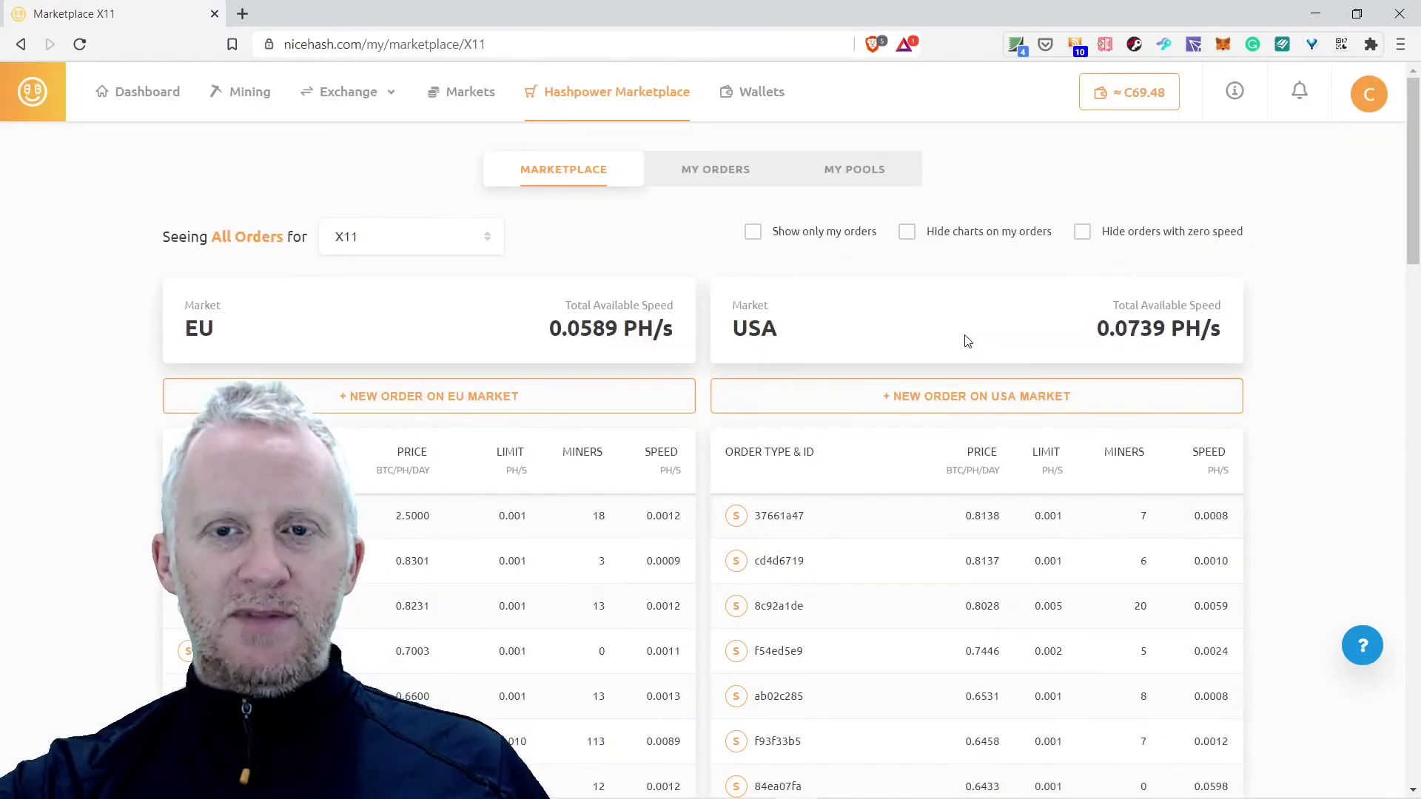
{"action": "left_click", "coordinate": [881, 179]}
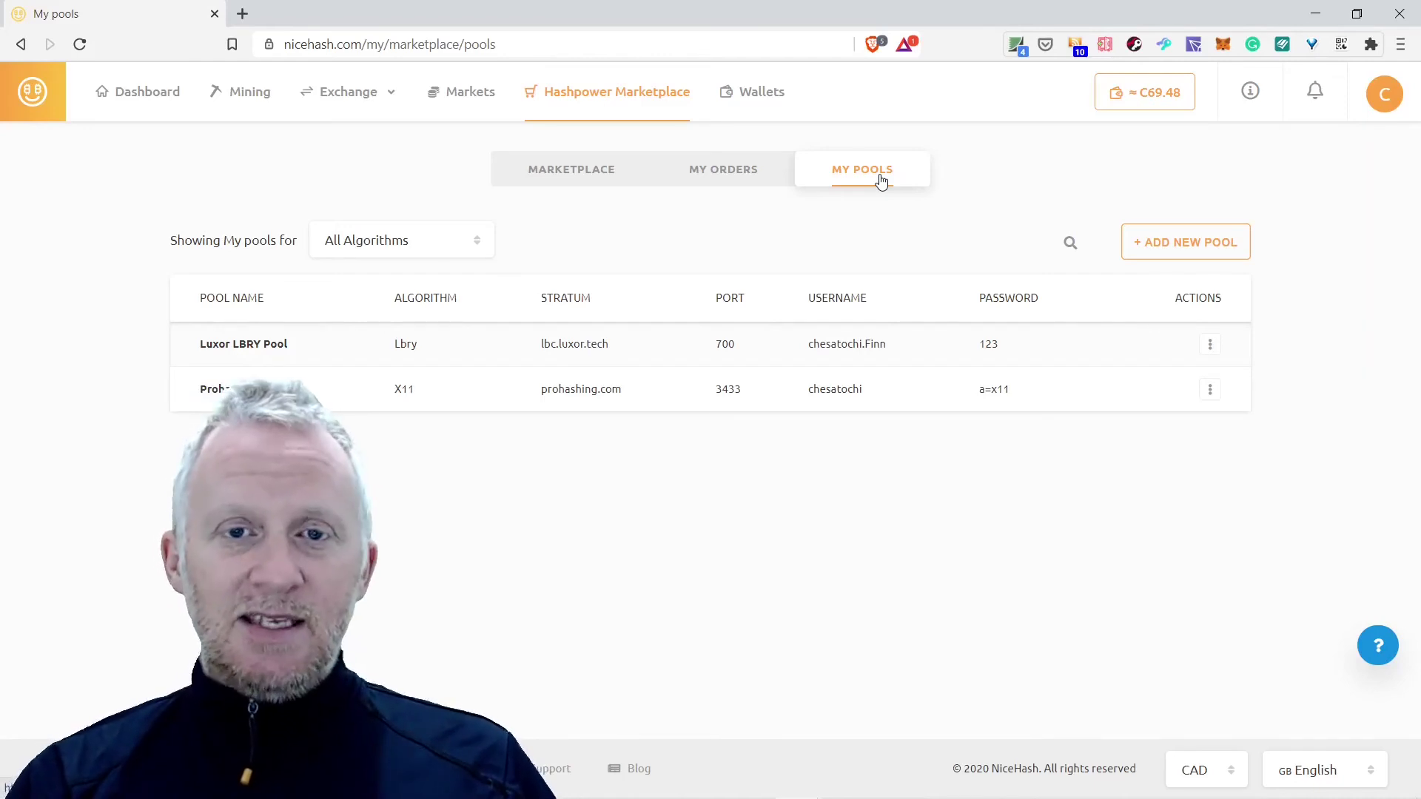
Return to the X11 order book showing EU 0.0573 and USA 0.0725 PH/s
{"action": "left_click", "coordinate": [619, 172]}
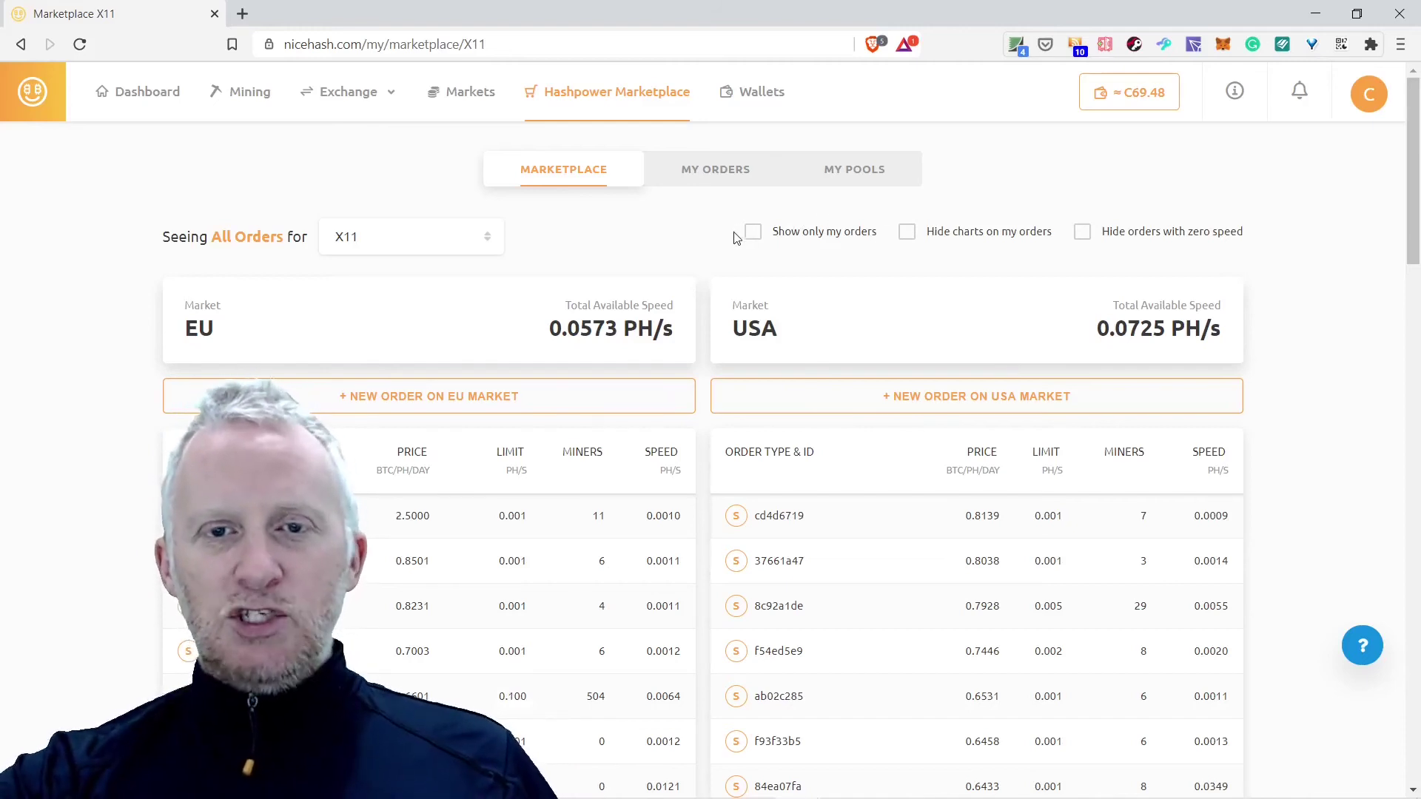
Pass through My Pools to My Orders, showing the inactive X11 EU order
{"action": "scroll", "coordinate": [725, 226], "scroll_direction": "down", "scroll_amount": 10}
{"action": "scroll", "coordinate": [721, 224], "scroll_direction": "down", "scroll_amount": 10}
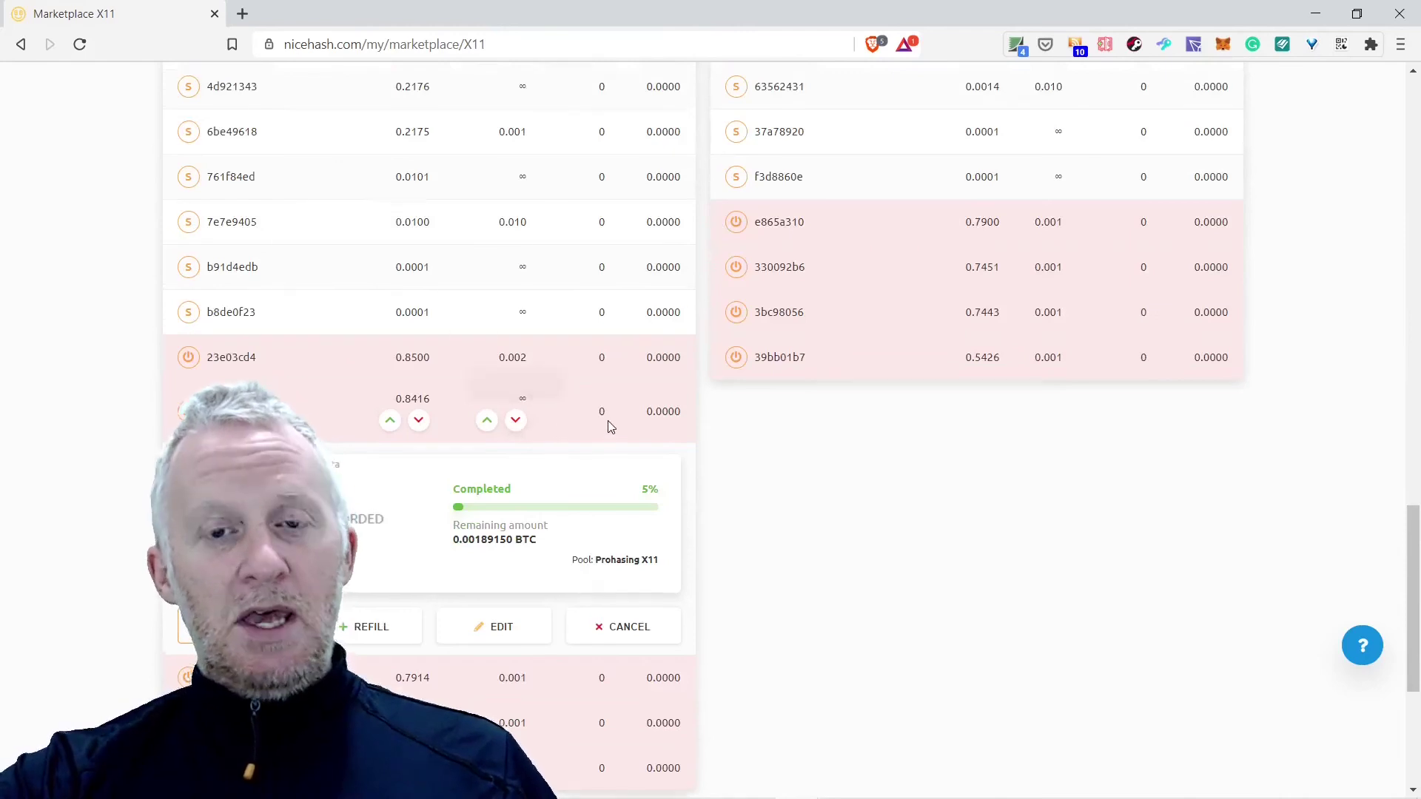
{"action": "scroll", "coordinate": [620, 405], "scroll_direction": "up", "scroll_amount": 20}
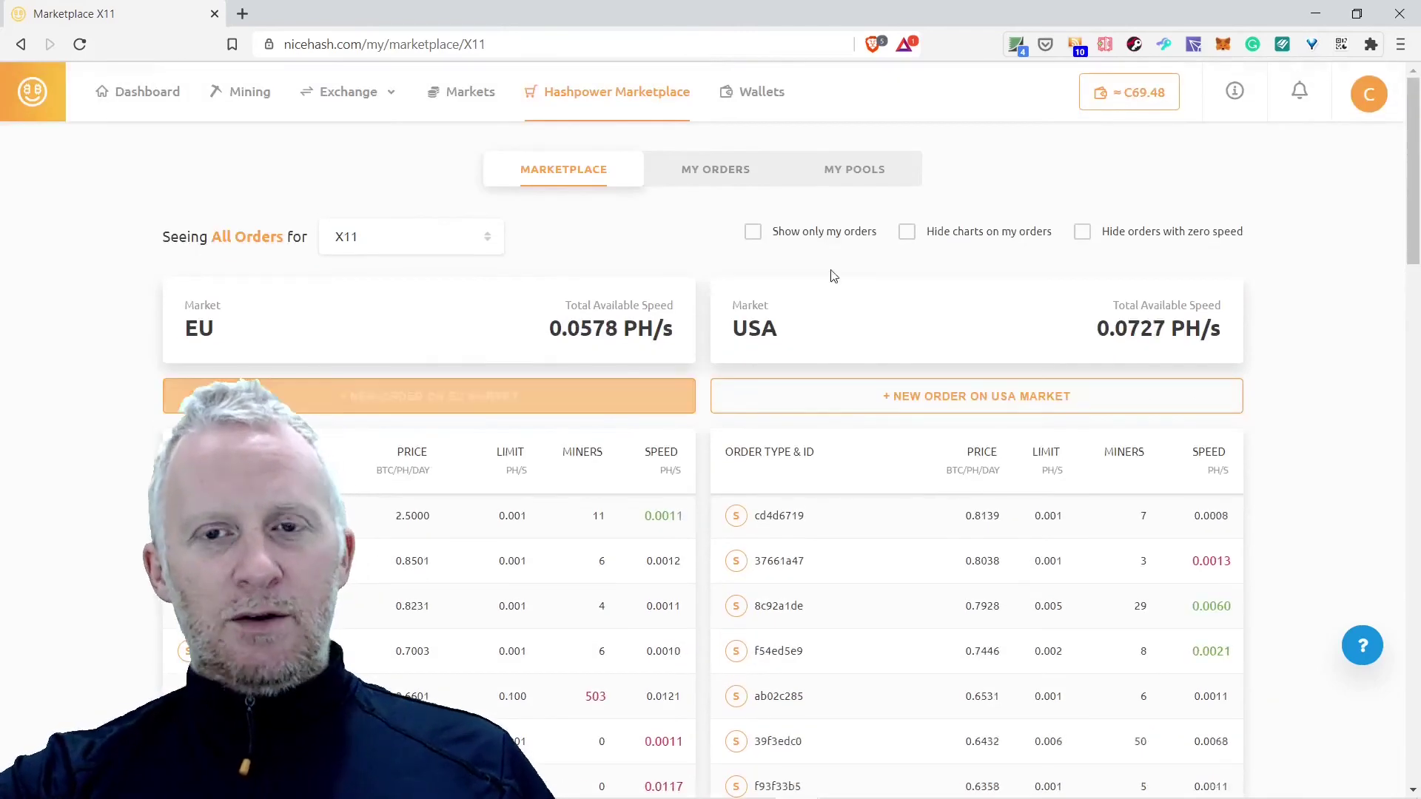
{"action": "left_click", "coordinate": [856, 169]}
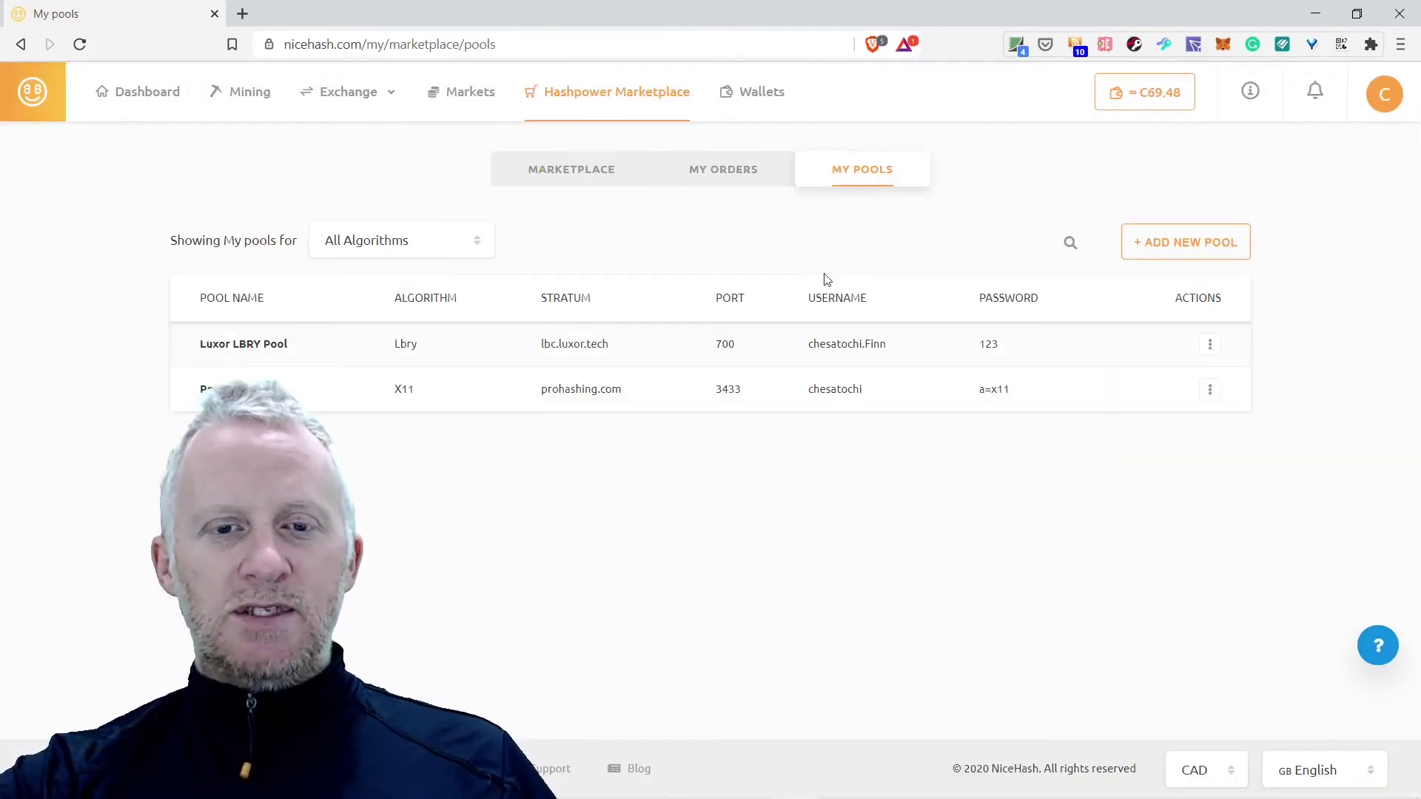
{"action": "left_click", "coordinate": [733, 169]}
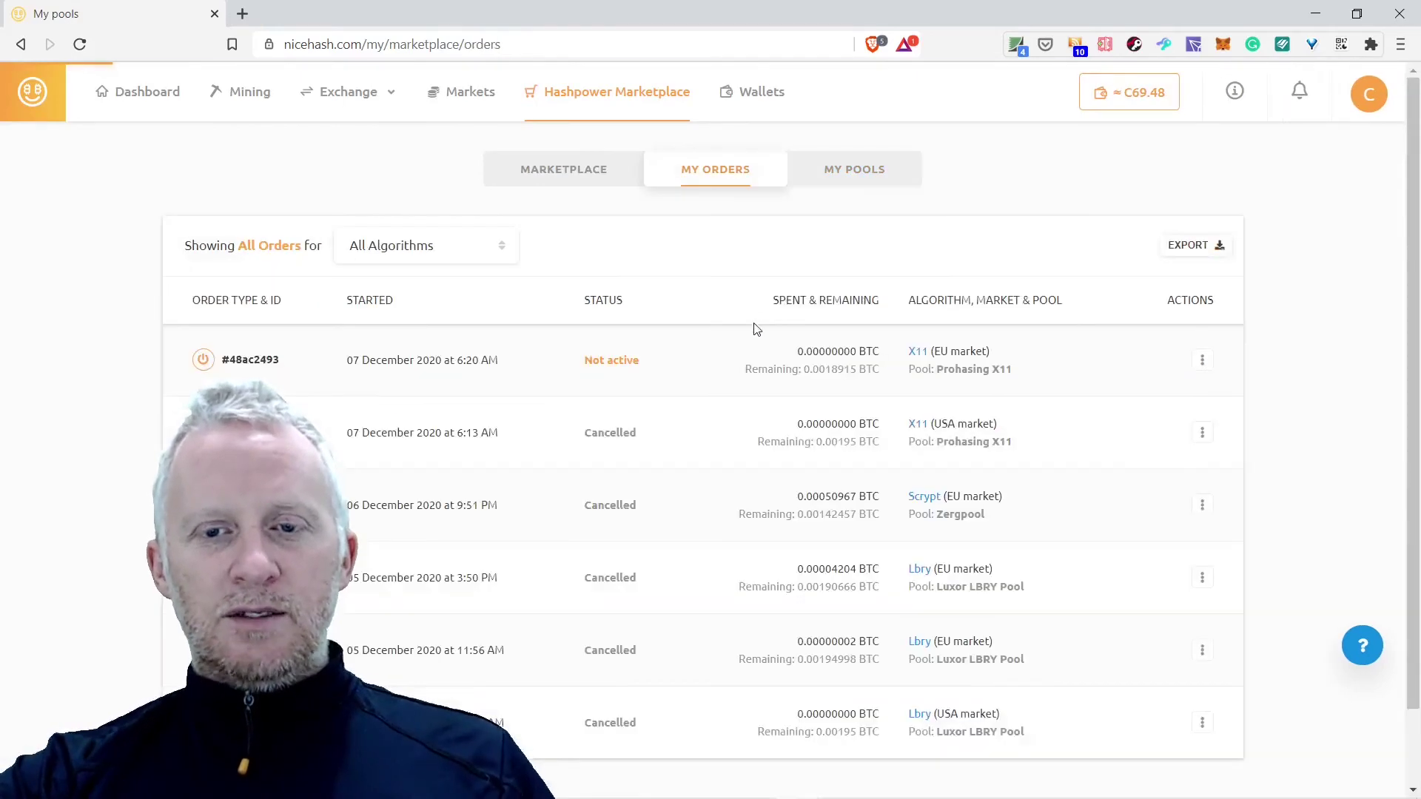
{"action": "scroll", "coordinate": [740, 473], "scroll_direction": "down", "scroll_amount": 2}
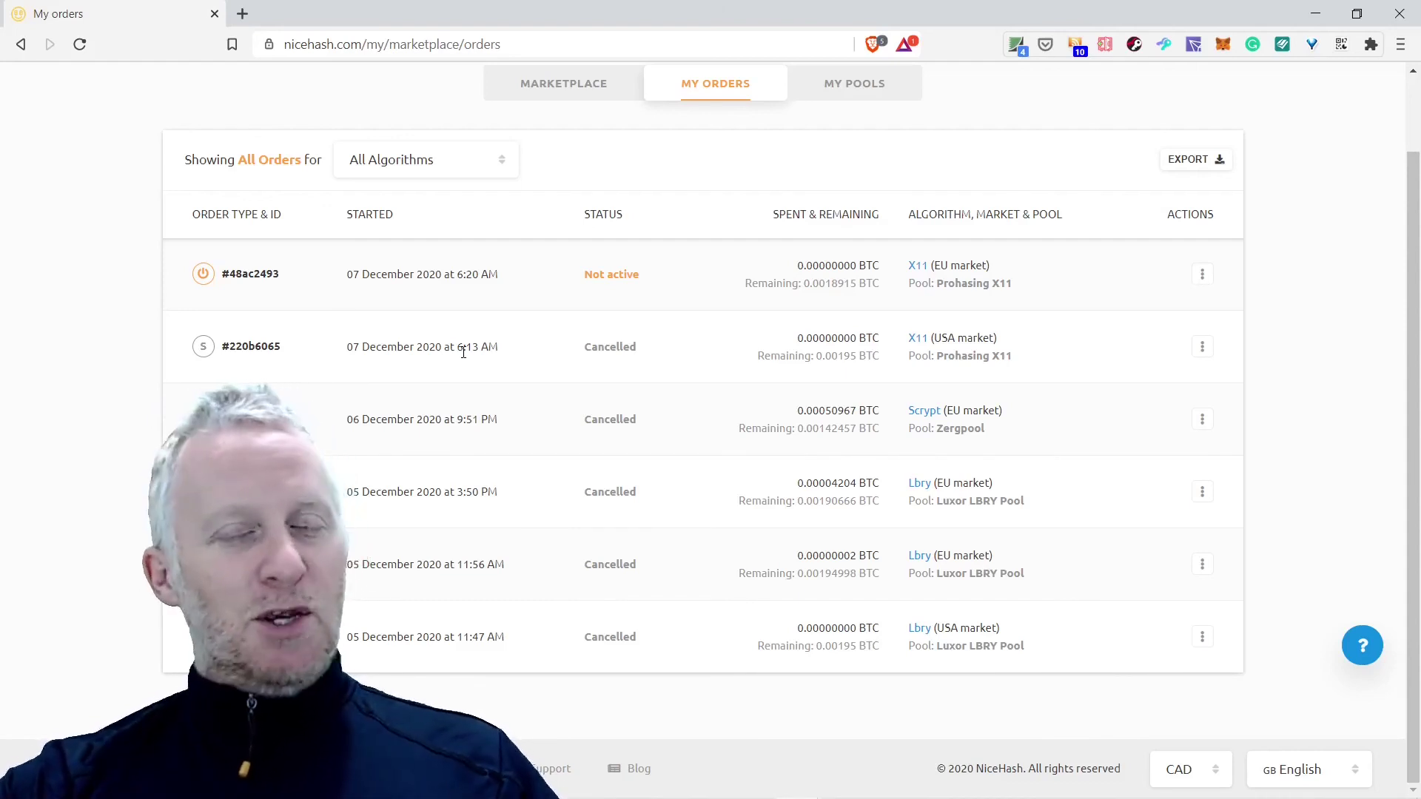
{"action": "scroll", "coordinate": [464, 353], "scroll_direction": "up", "scroll_amount": 2}
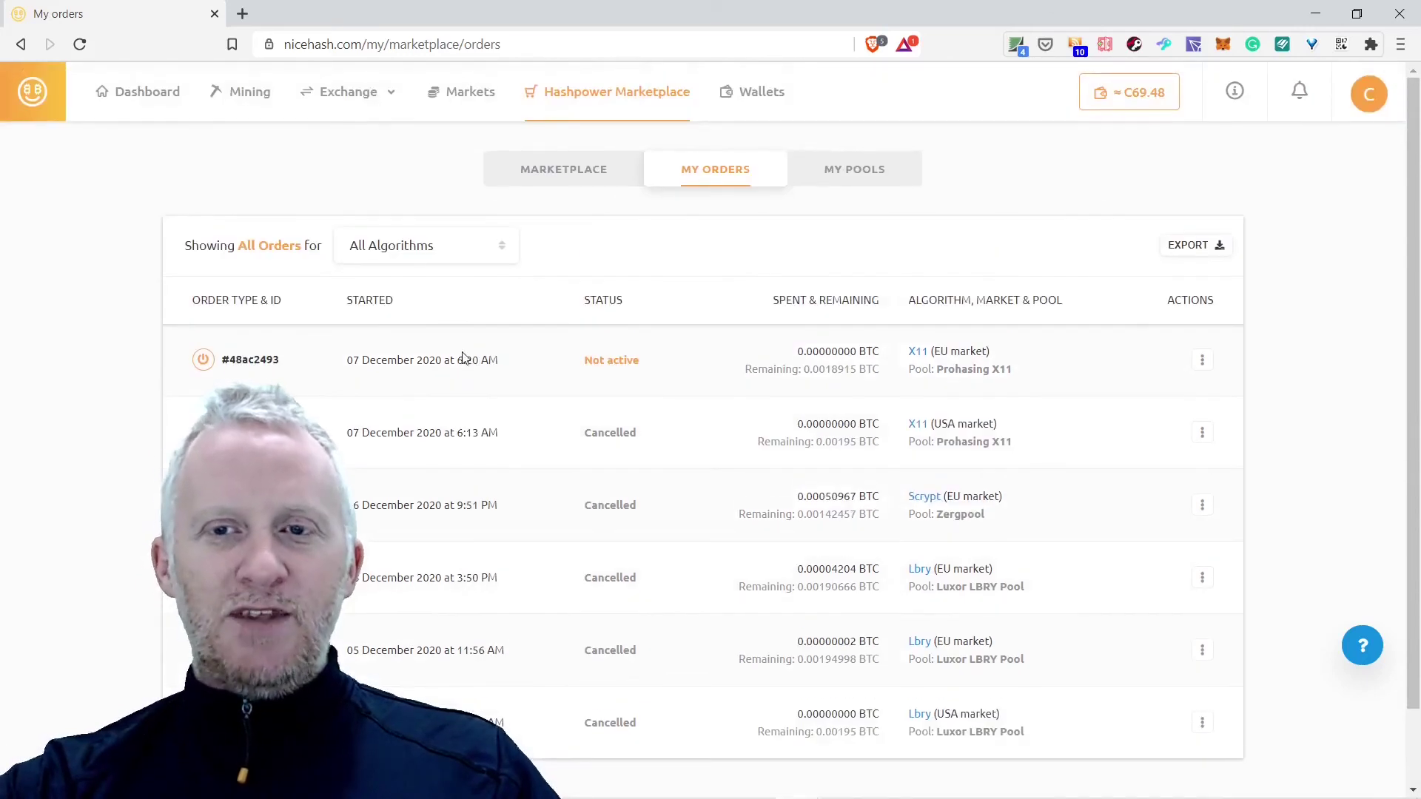